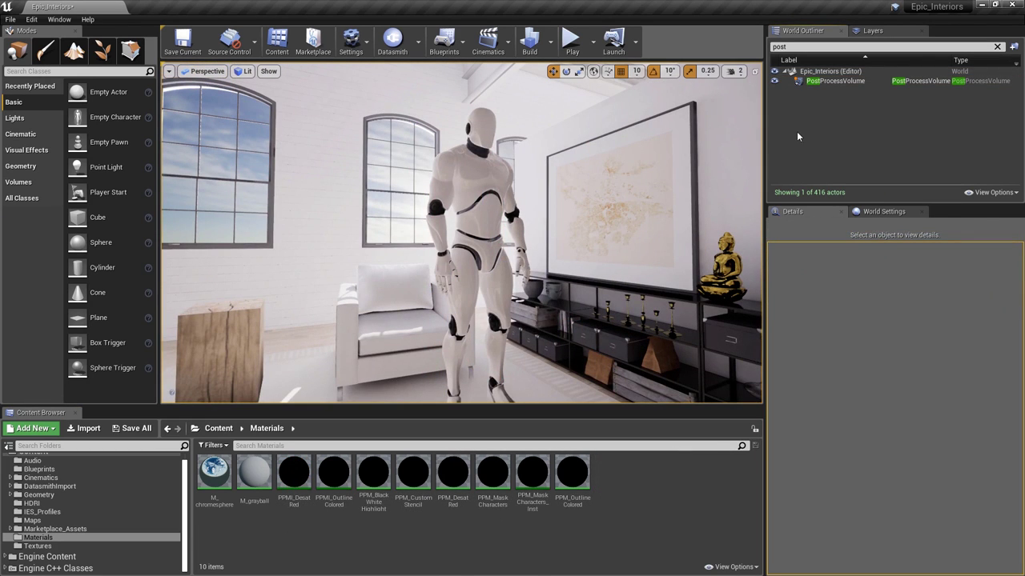
- In Project Settings, find the 'depth' options and set Custom Depth-Stencil Pass to Enabled
left_click(352, 44)
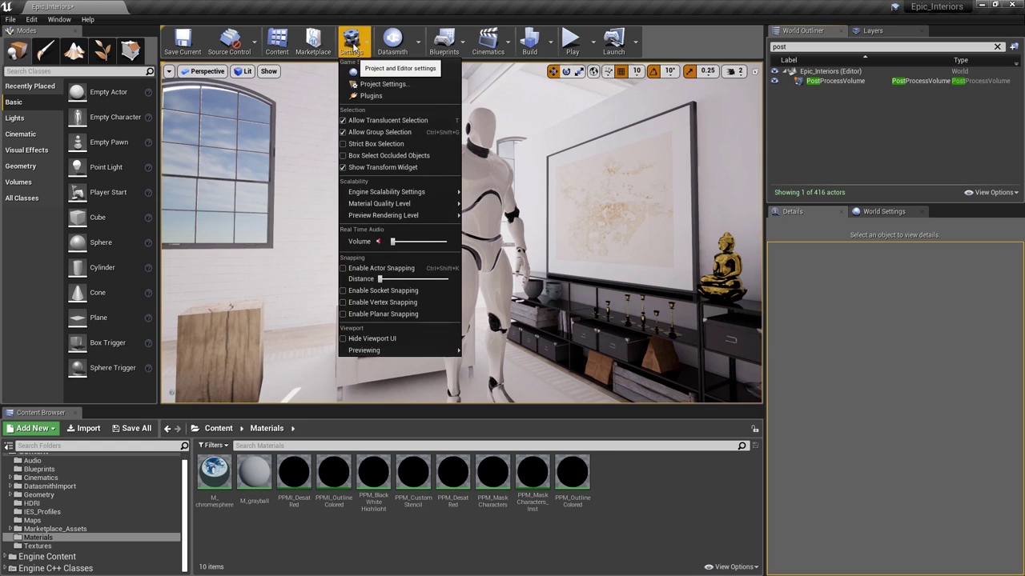
left_click(361, 84)
type("depth")
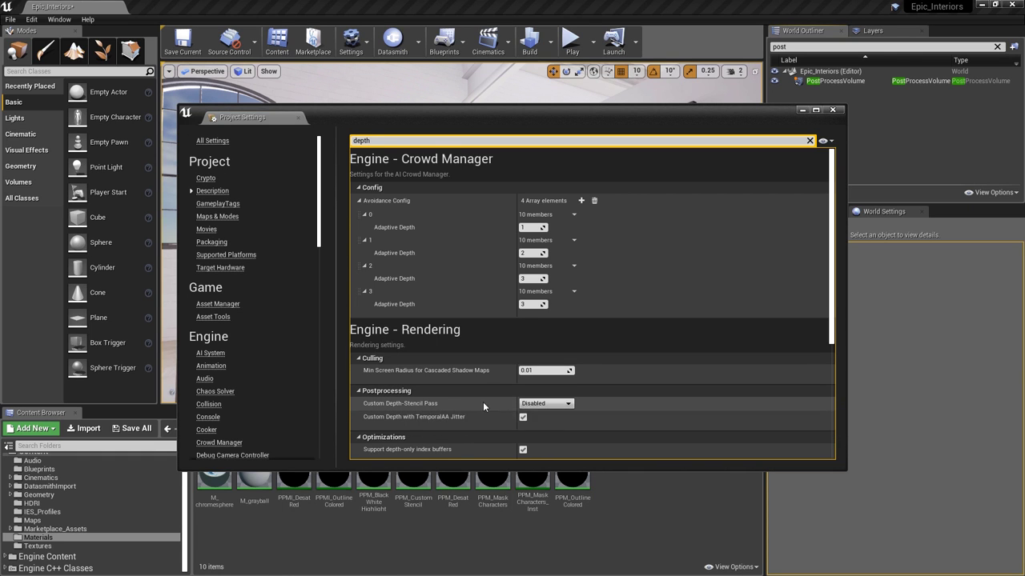
left_click(542, 404)
left_click(545, 433)
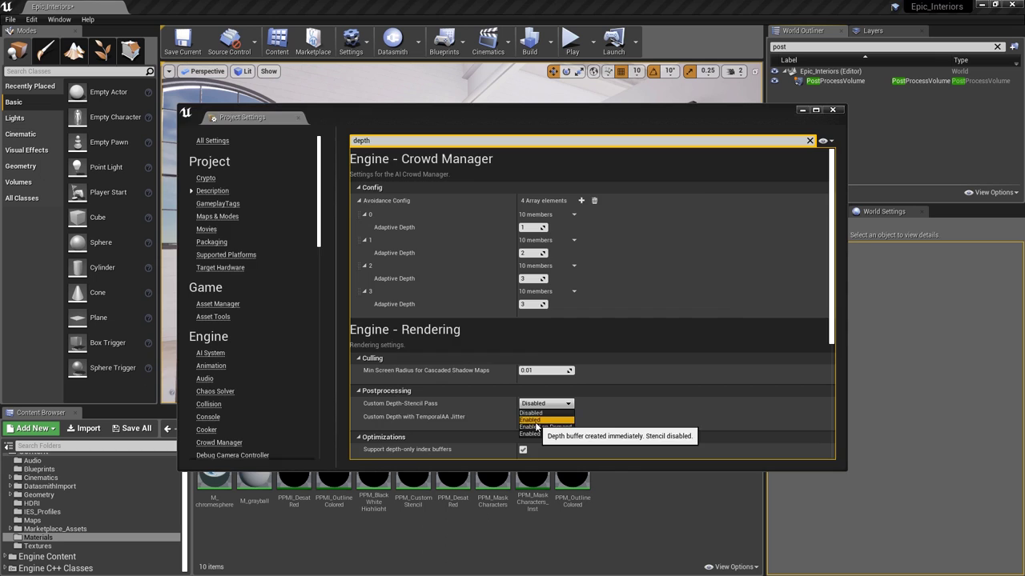
left_click(619, 299)
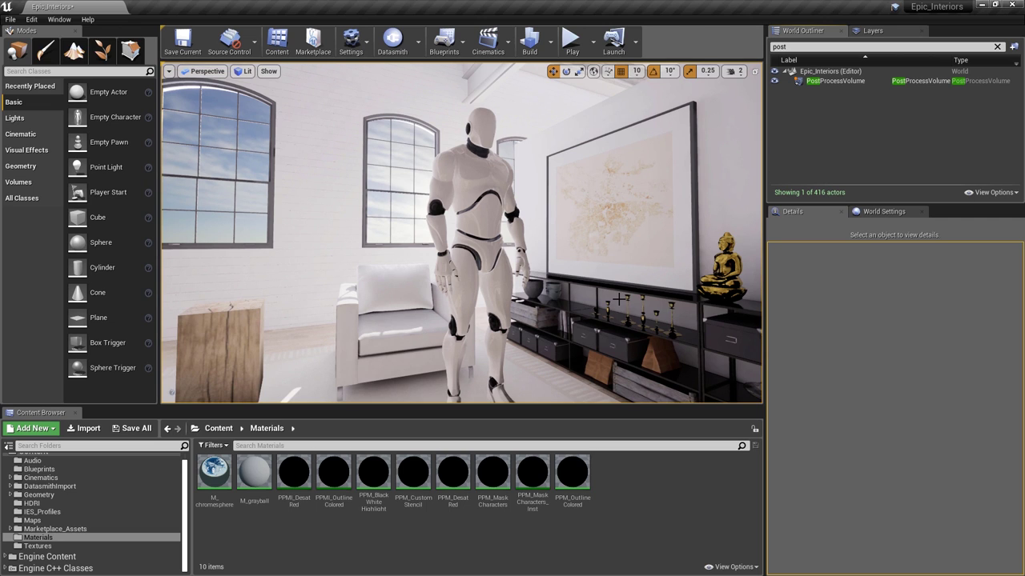
- Switch the viewport to the Buffer Visualization Overview grid
left_click(244, 72)
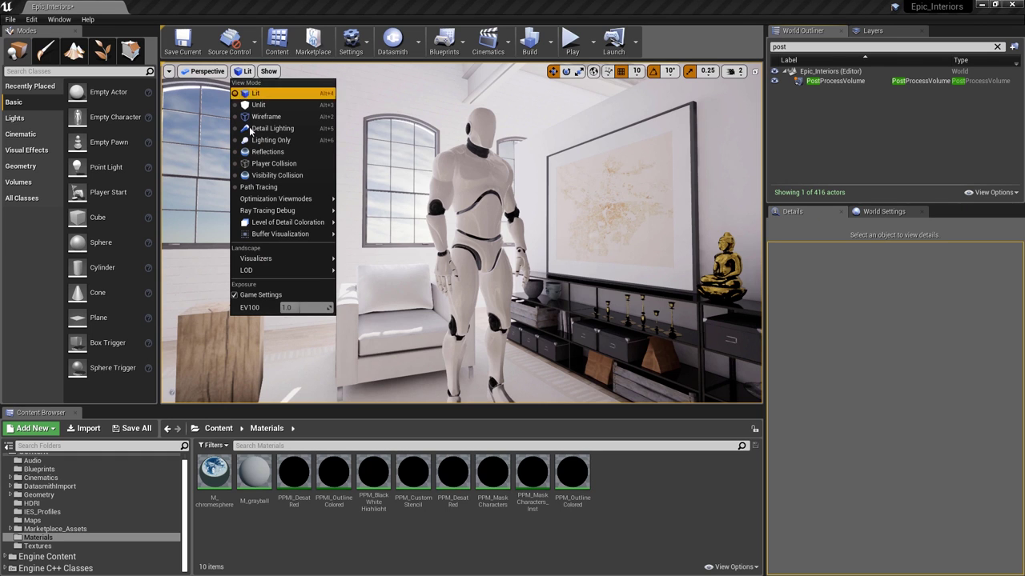
mouse_move(281, 235)
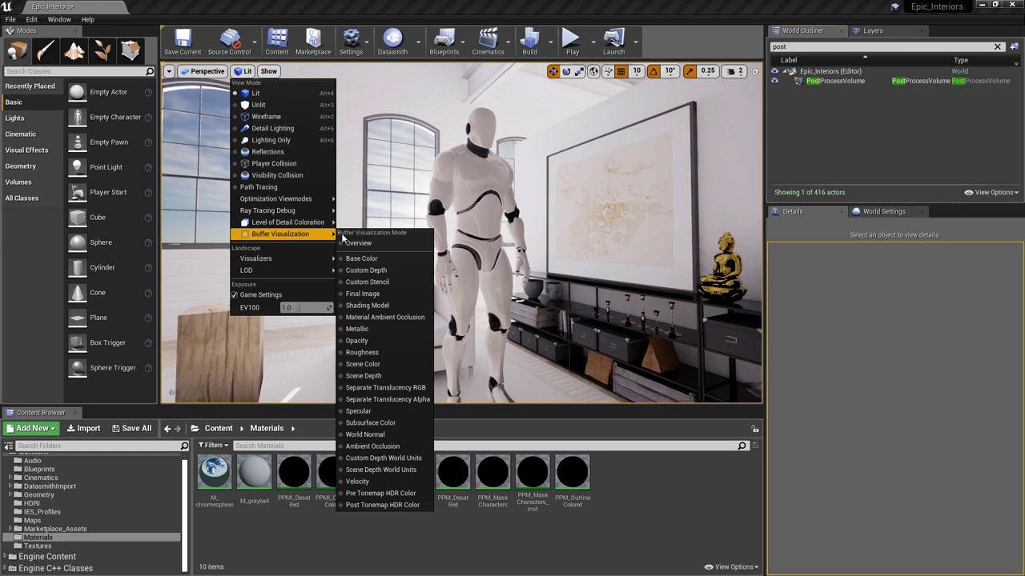
left_click(401, 240)
mouse_move(463, 259)
right_mouse_down()
mouse_move(448, 259)
mouse_move(480, 258)
mouse_move(460, 258)
right_mouse_up()
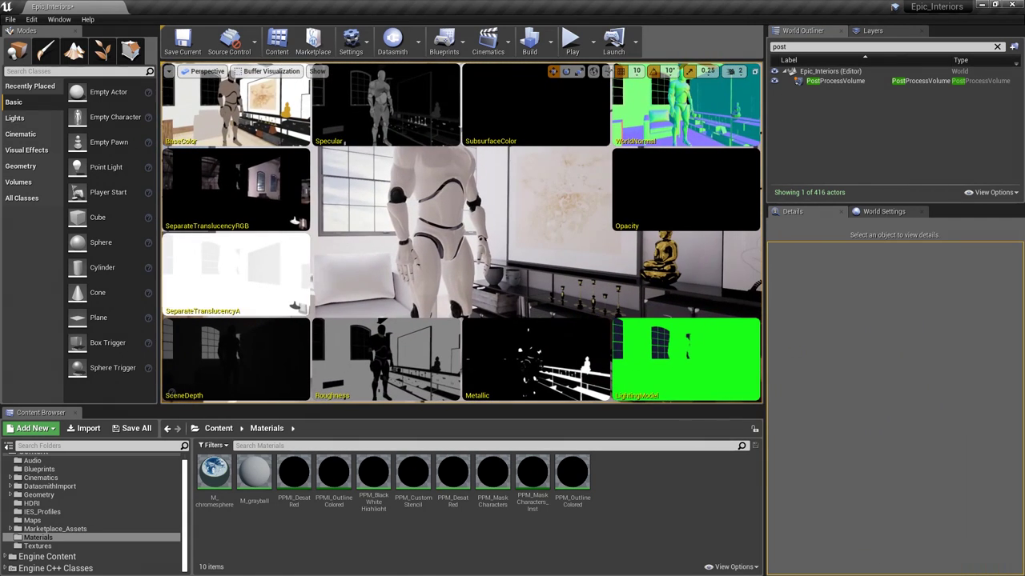
- Show only the Custom Depth buffer in the viewport, which renders black
left_click(271, 74)
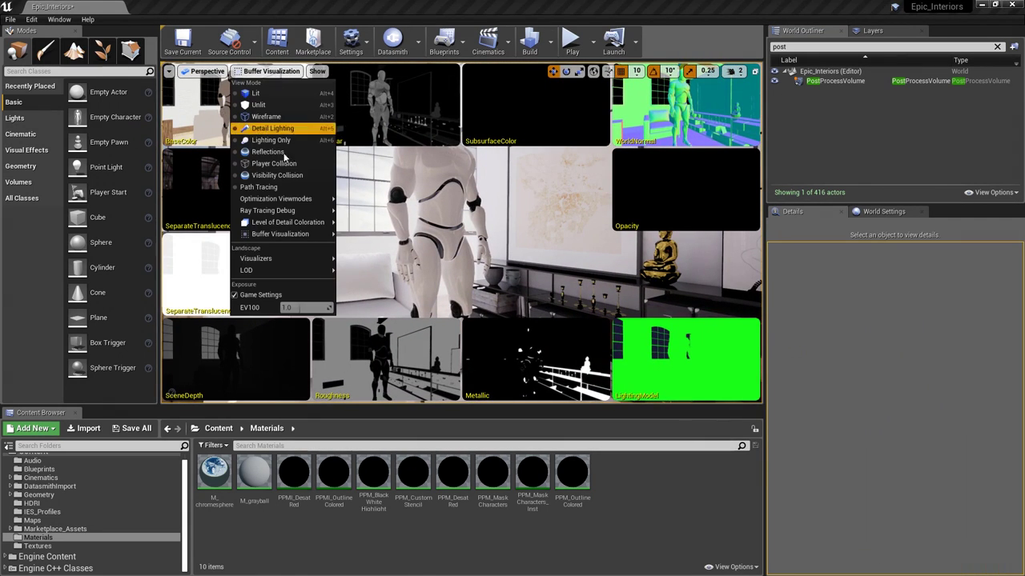
mouse_move(293, 233)
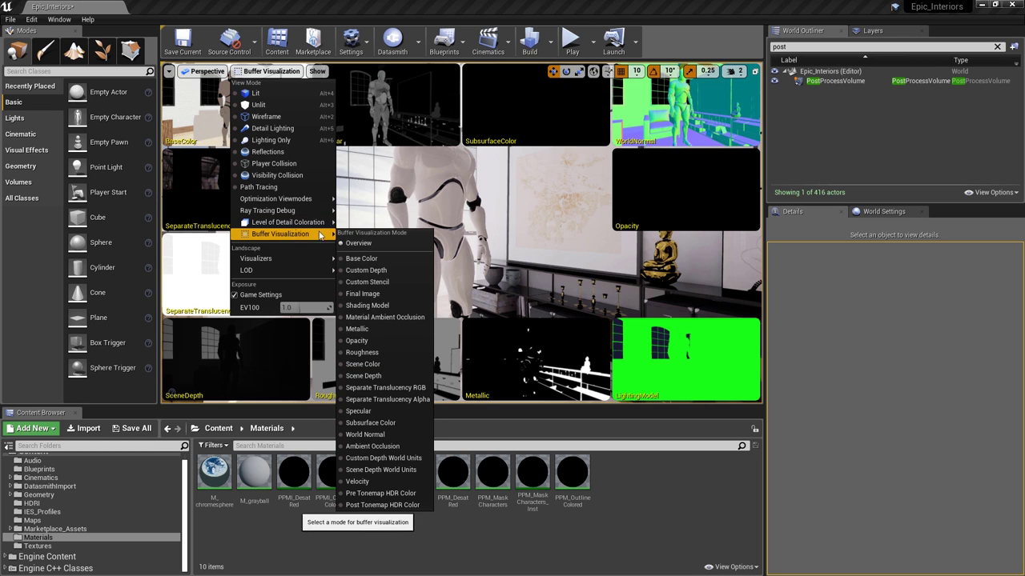
left_click(366, 270)
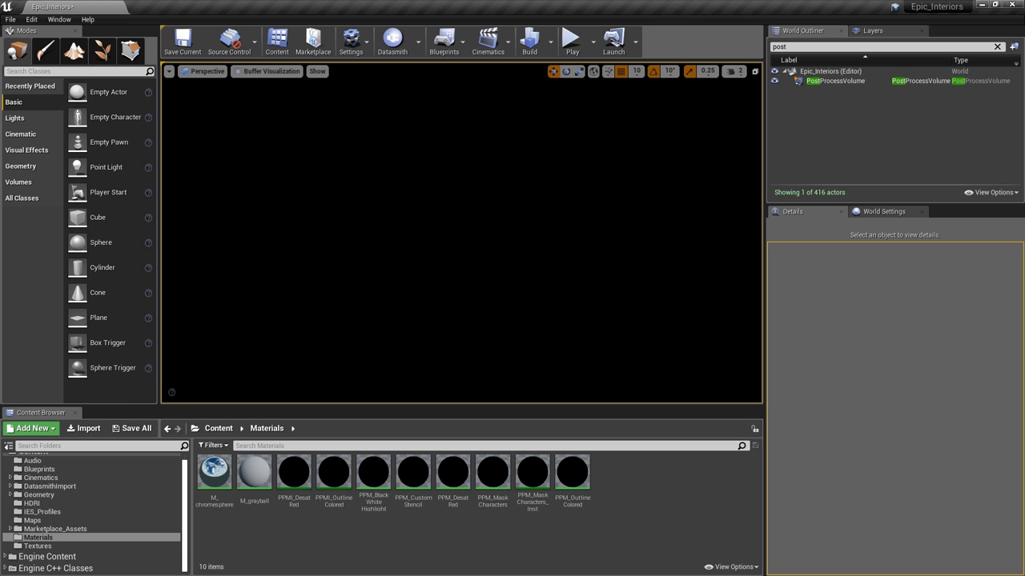
- Switch the viewport to the Scene Depth buffer and look around the grey room
left_click(271, 71)
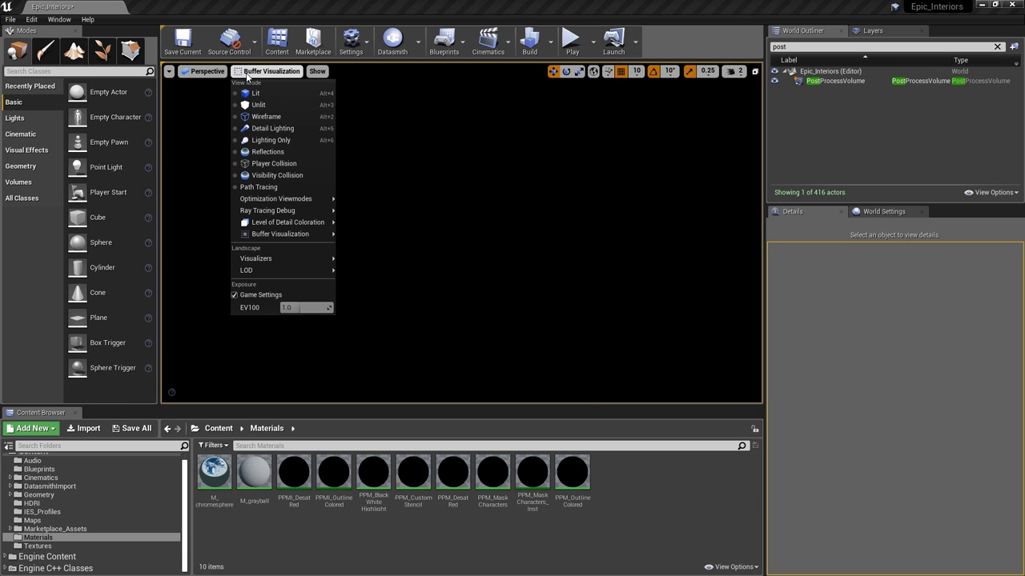
mouse_move(279, 237)
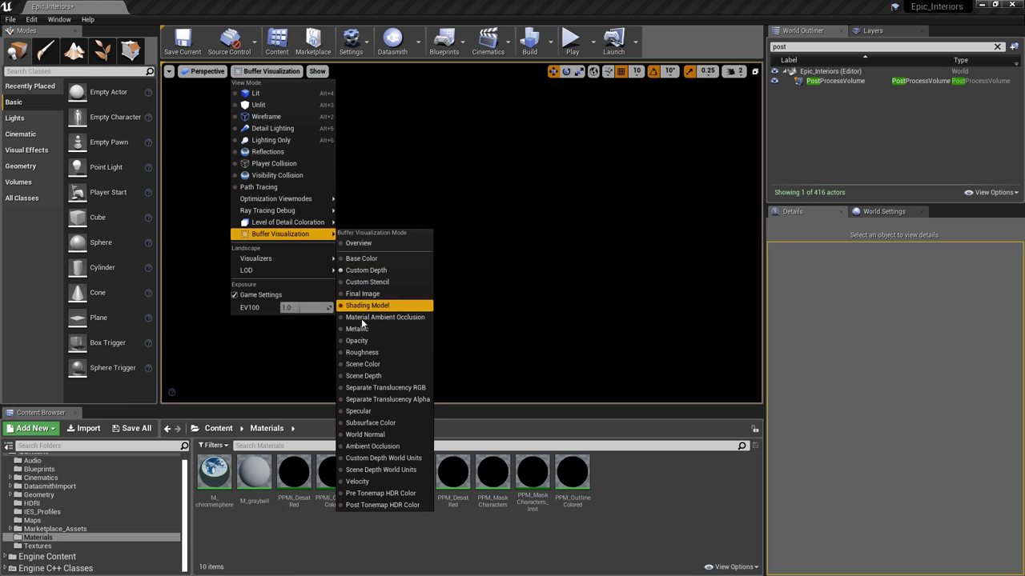
left_click(361, 375)
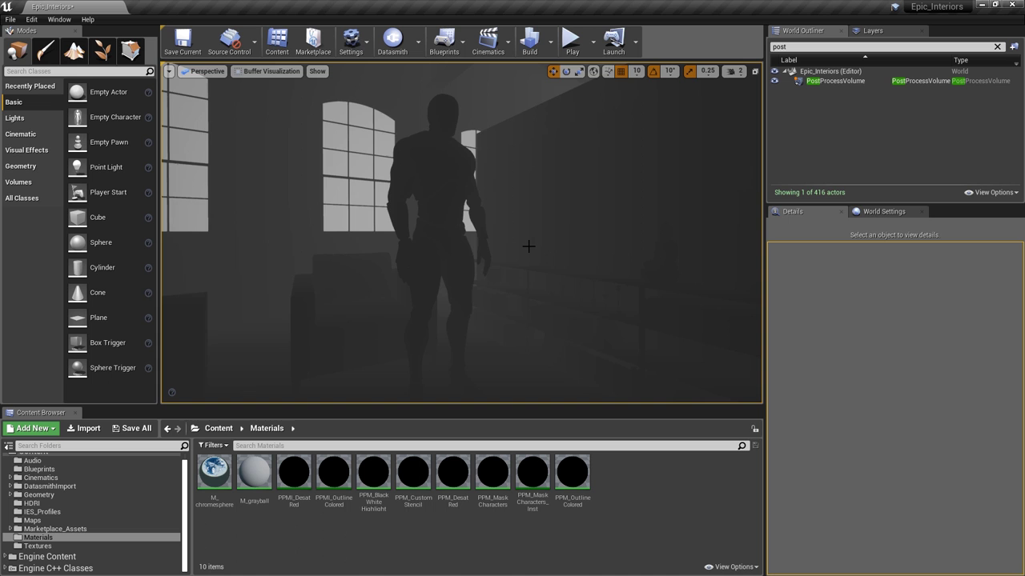
right_click_drag(528, 246, 330, 250)
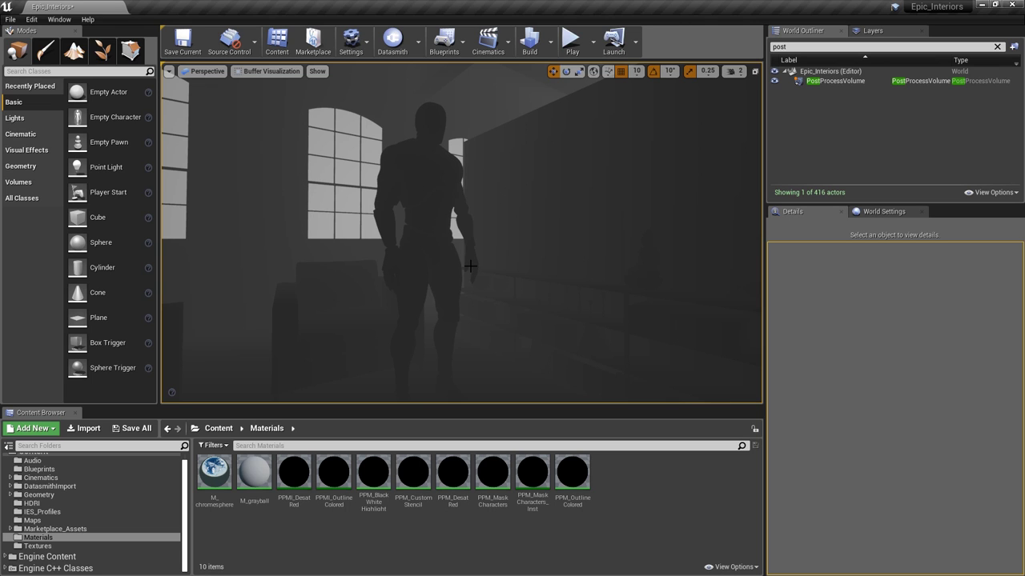
- Tick Render CustomDepth Pass on the mannequin and view it in the Custom Depth buffer
left_click(436, 171)
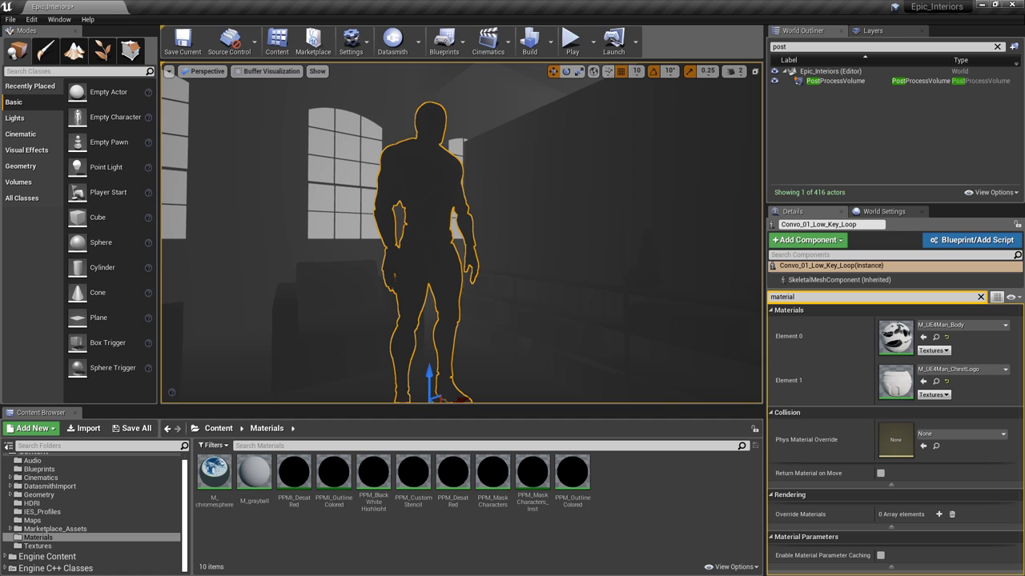
double_click(797, 296)
type("depth")
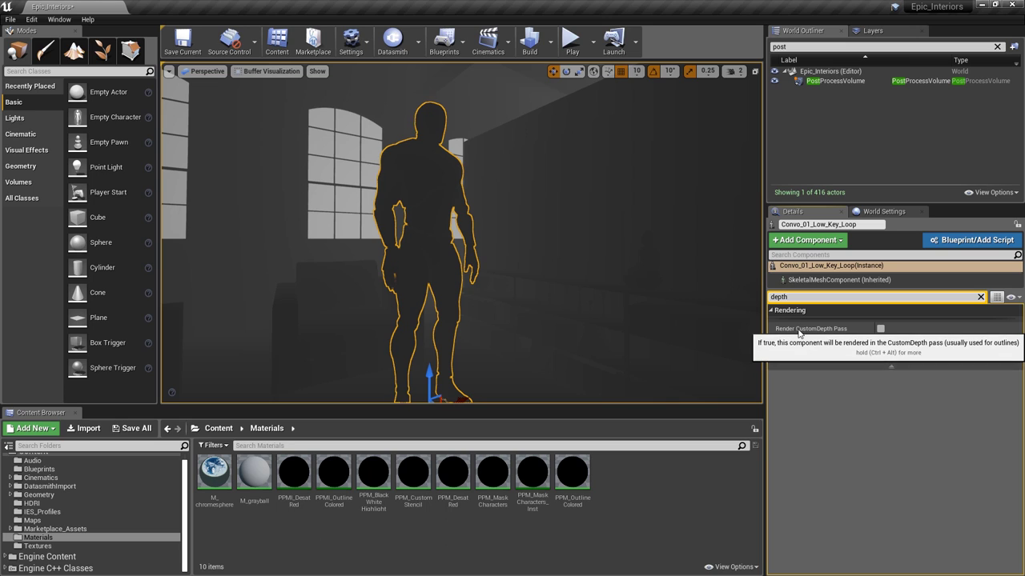
left_click(882, 329)
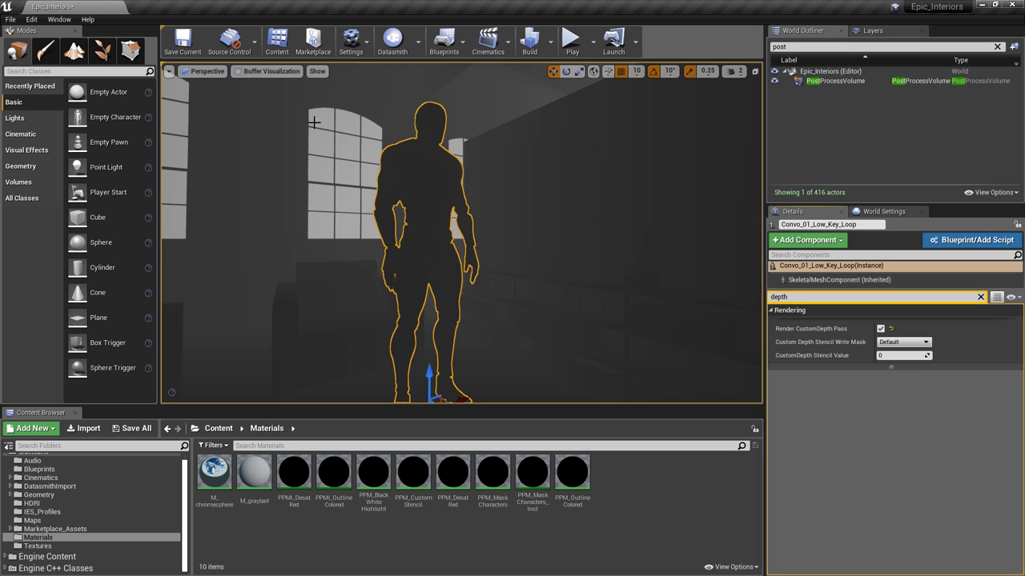
left_click(270, 75)
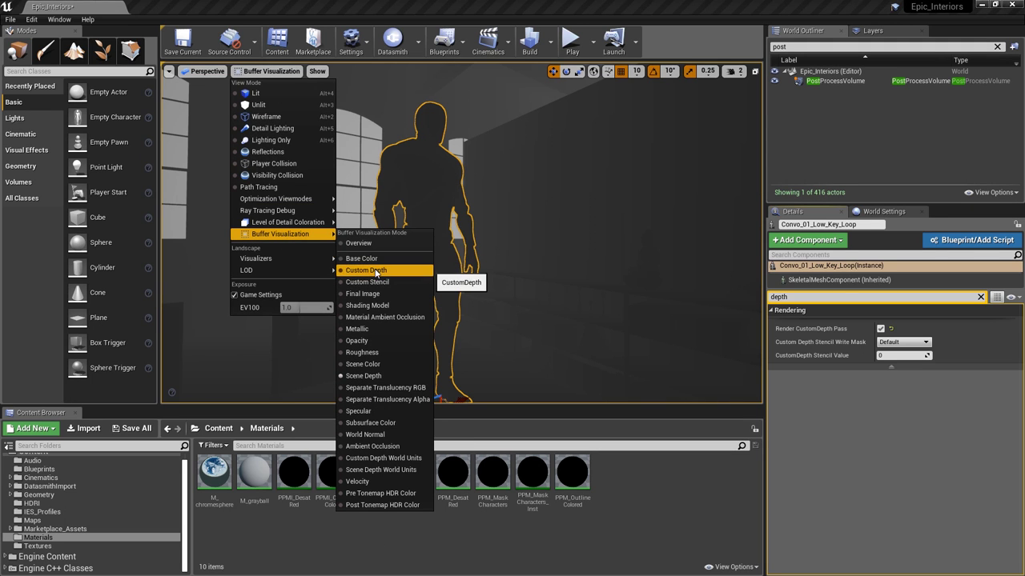
left_click(375, 274)
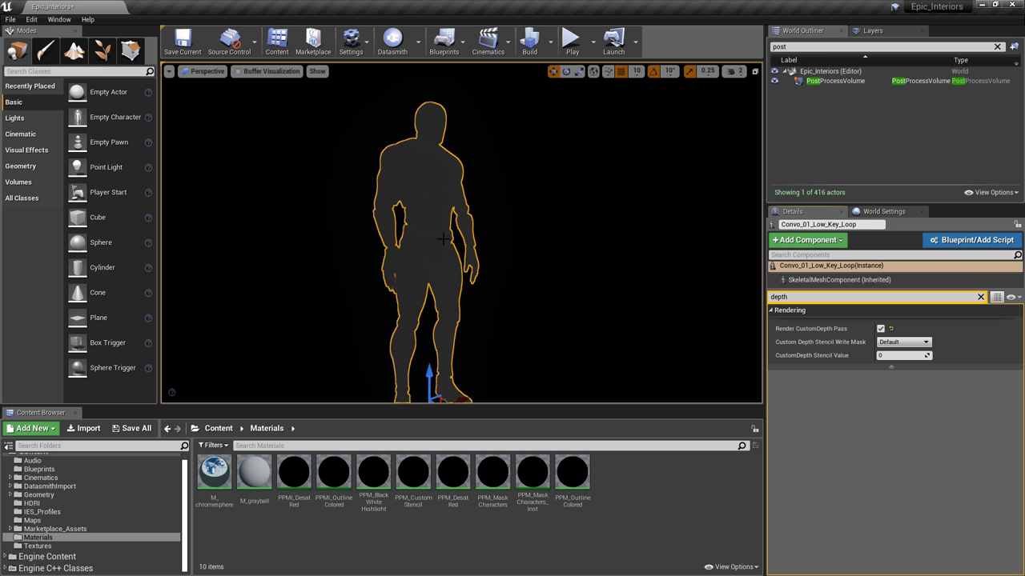
- Return the viewport to Lit and filter the PostProcessVolume's Details by 'material'
left_click(263, 73)
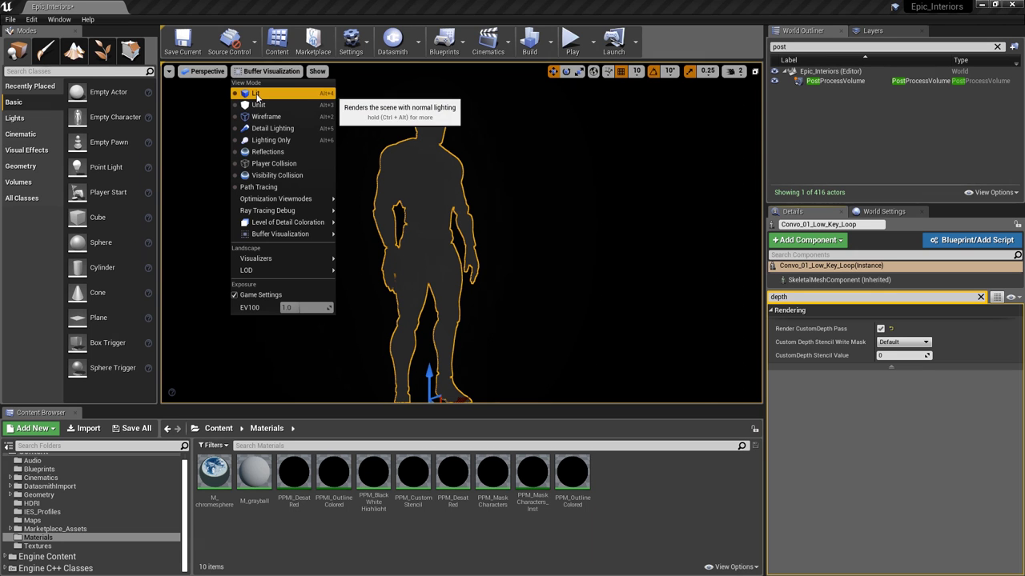
left_click(257, 93)
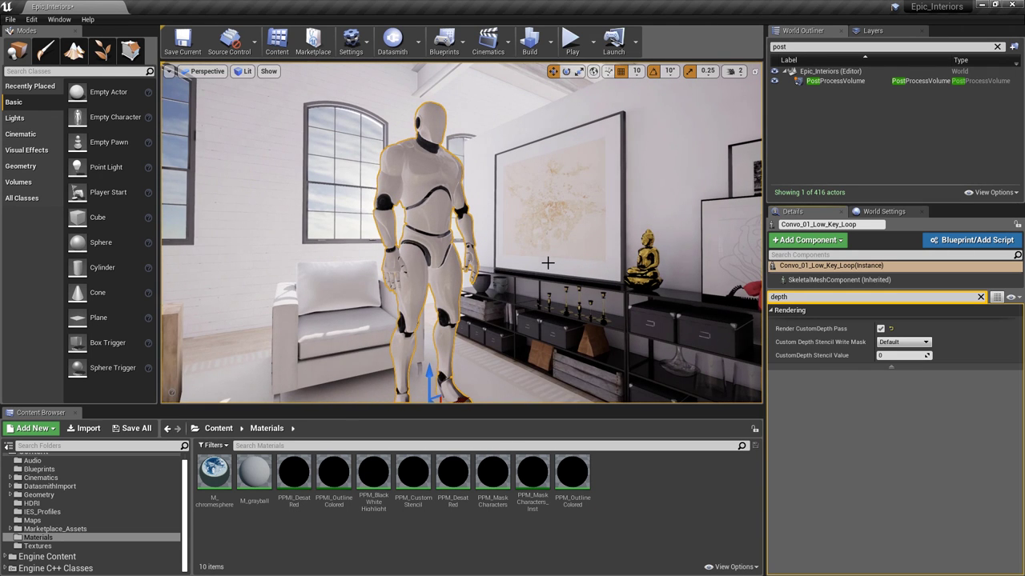
left_click(836, 81)
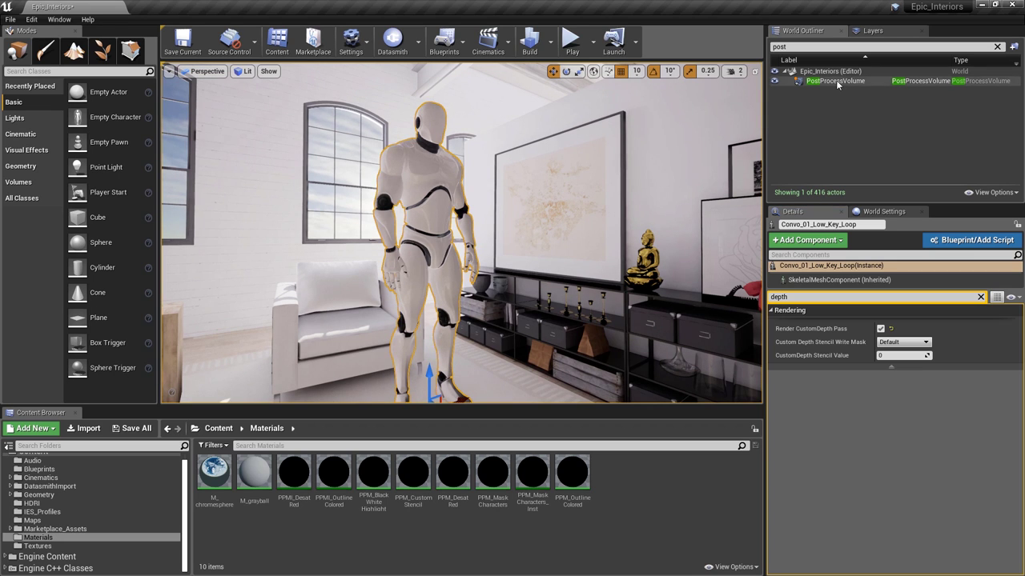
left_click(800, 237)
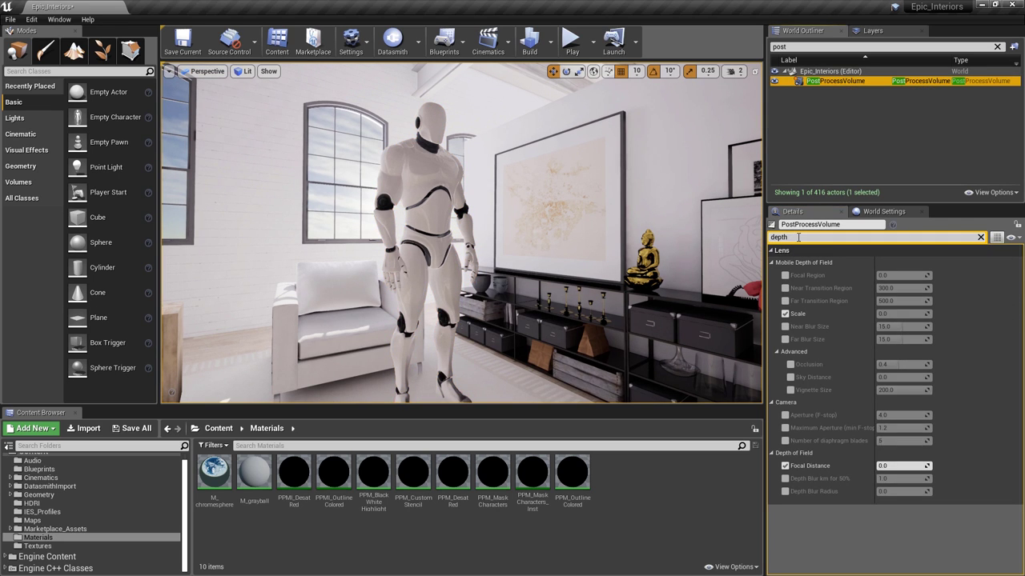
type("material")
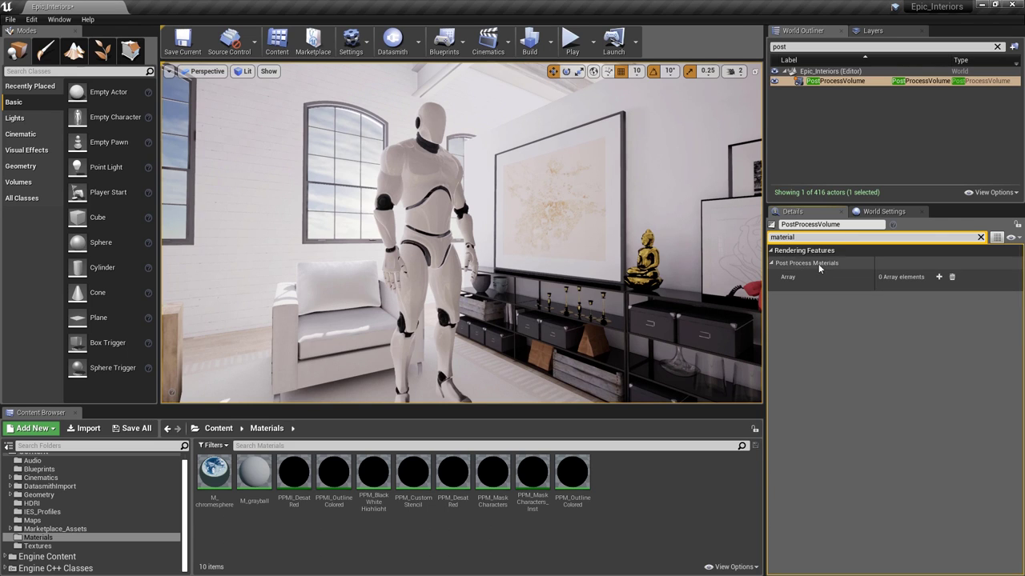
mouse_move(832, 270)
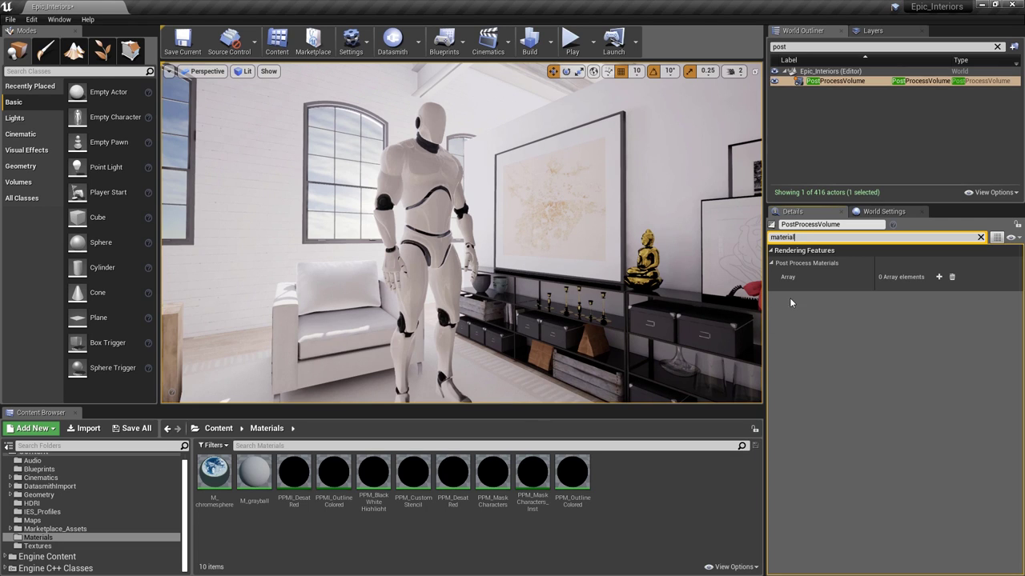
- Add one Post Process Materials element and make it an asset reference
left_click(939, 277)
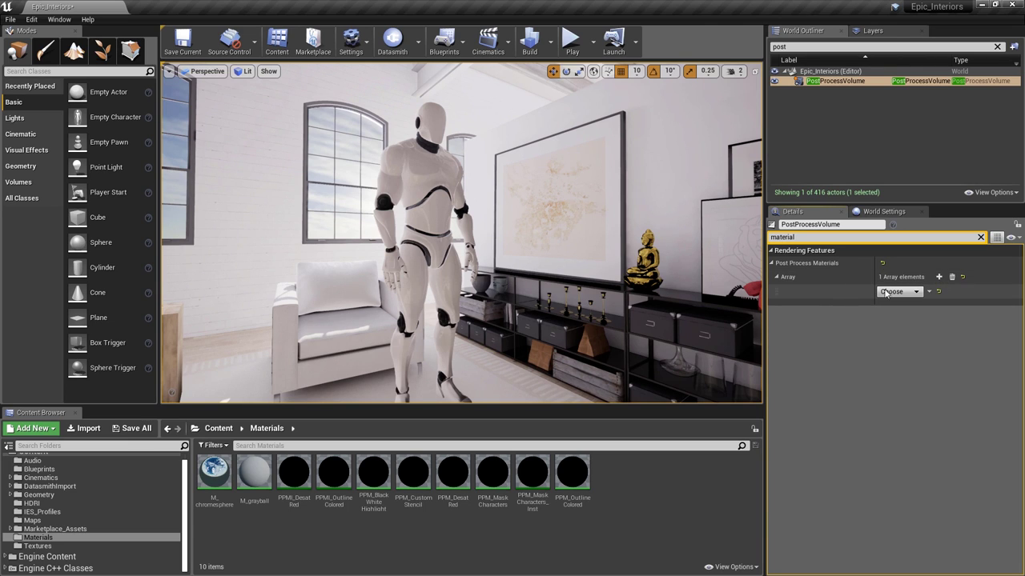
left_click(916, 291)
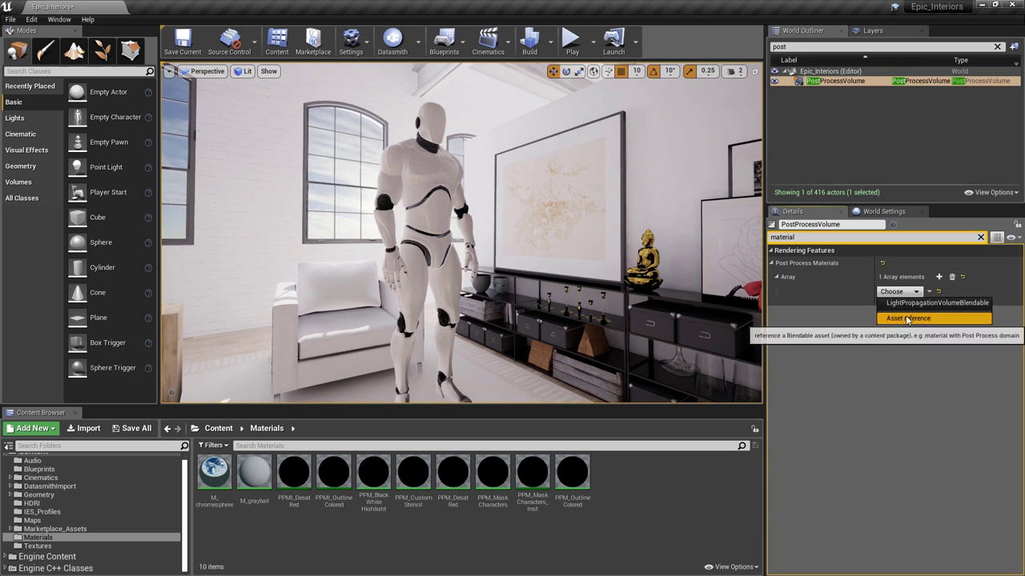
left_click(908, 318)
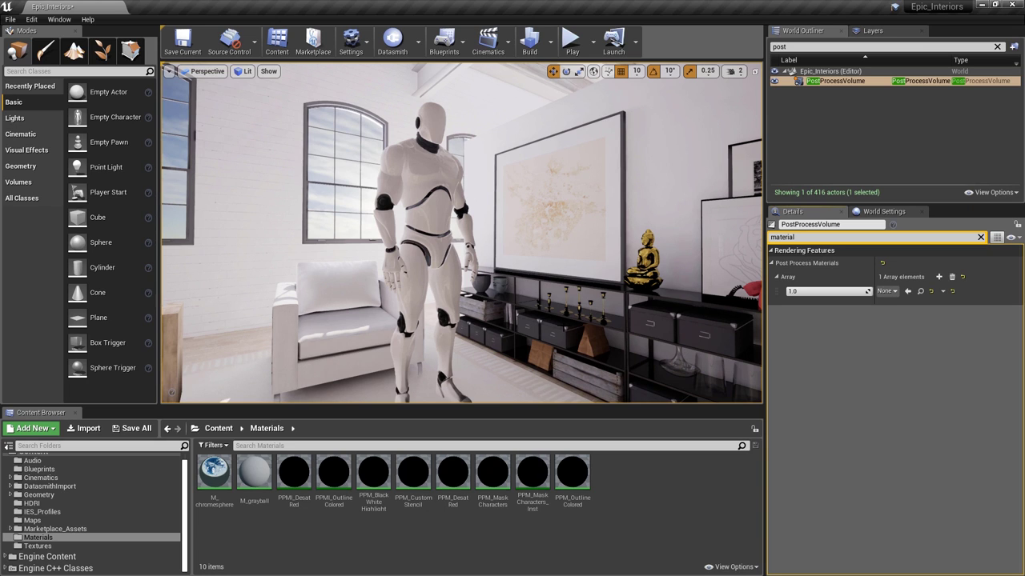
- Create a new material named PPM_CustomDepth in the Materials folder of the Content Browser
right_click(630, 469)
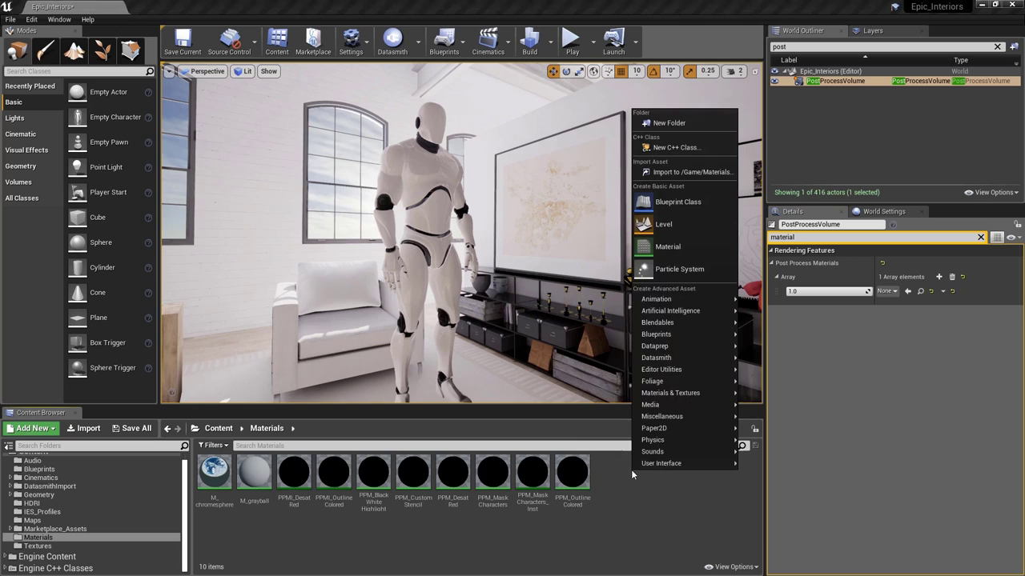
left_click(661, 248)
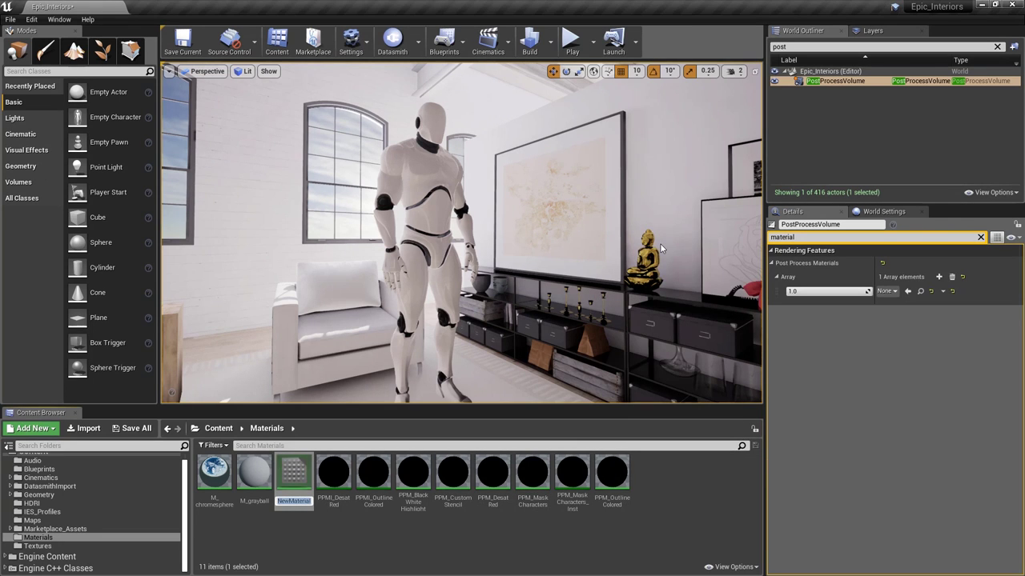
type("PMI_CustomDepth")
key("Return")
- Open PPM_CustomDepth in the material editor and set its Material Domain to Post Process
double_click(413, 477)
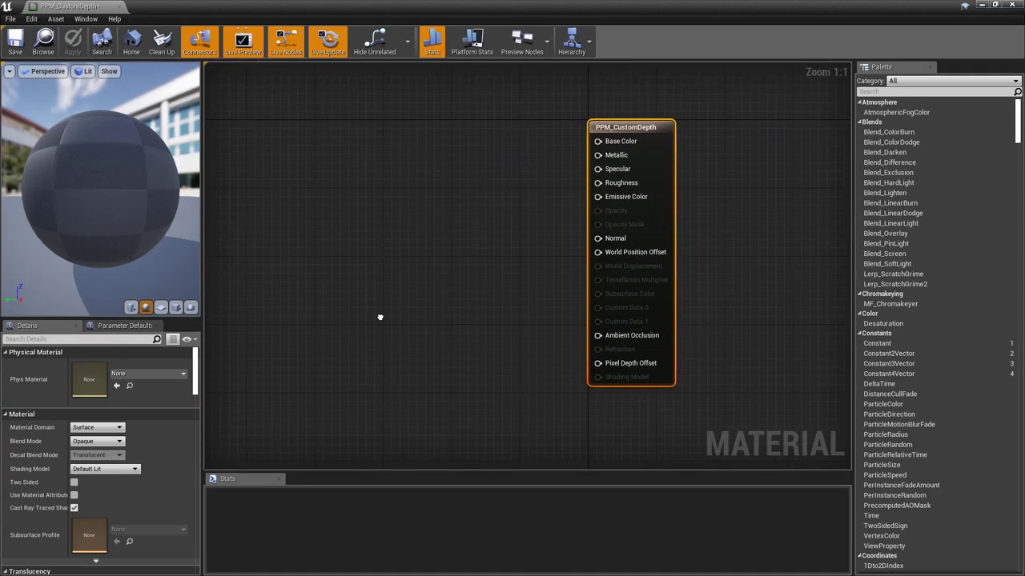
left_click(88, 428)
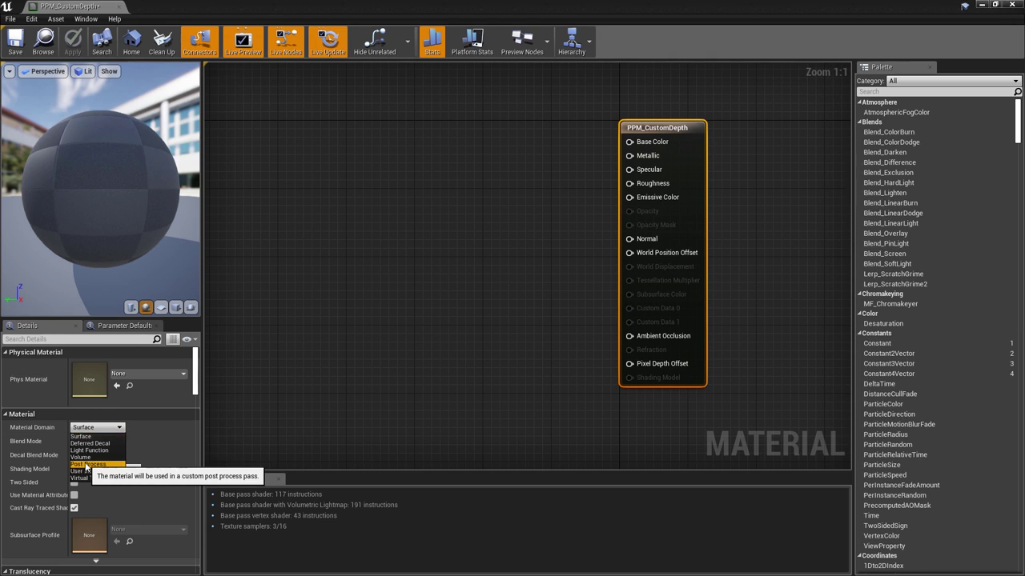
left_click(87, 464)
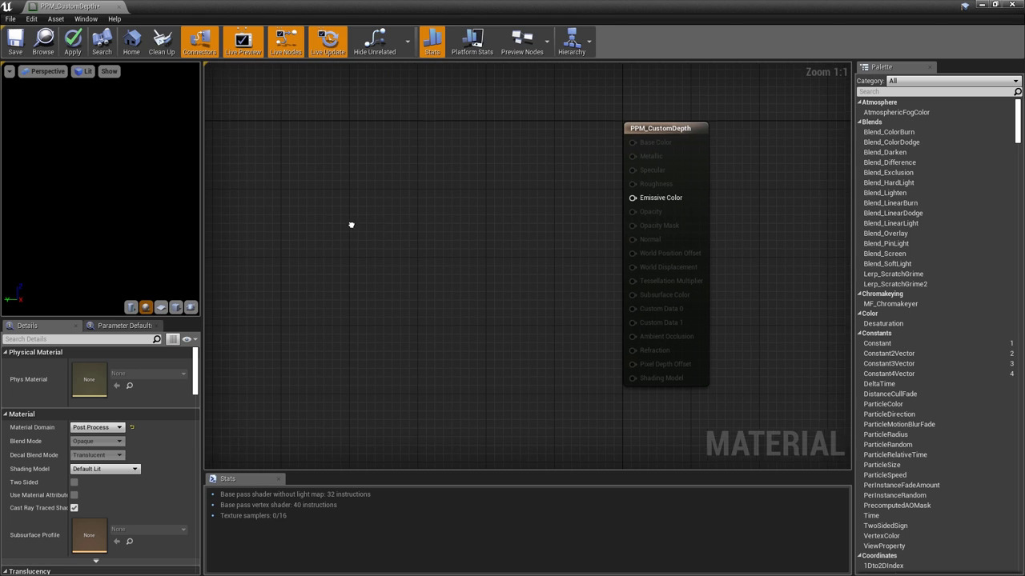
- Add a SceneTexture node to the graph and set its Scene Texture Id to PostProcessInput0
right_click_drag(351, 225, 437, 221)
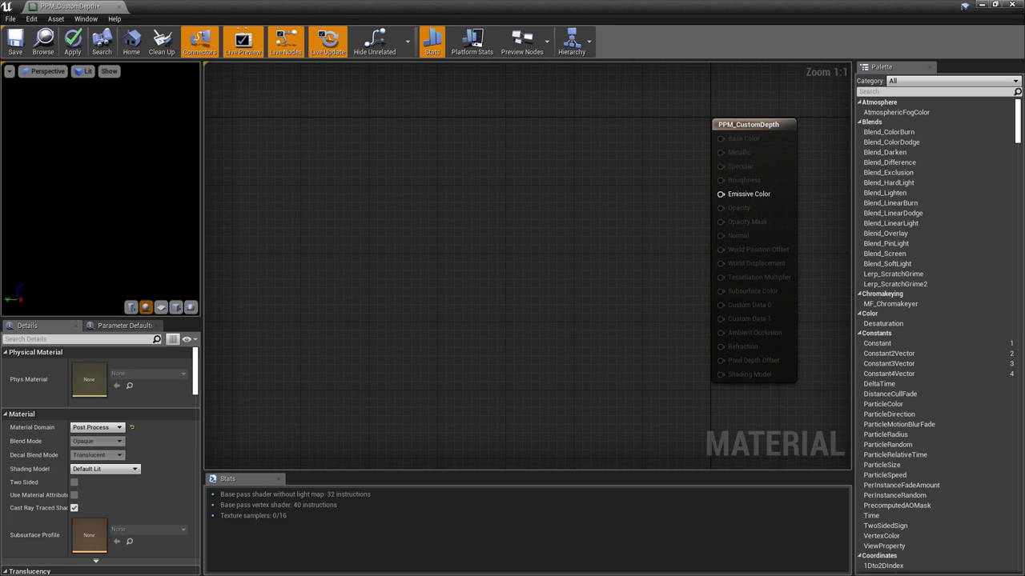
right_click(406, 157)
type("scene")
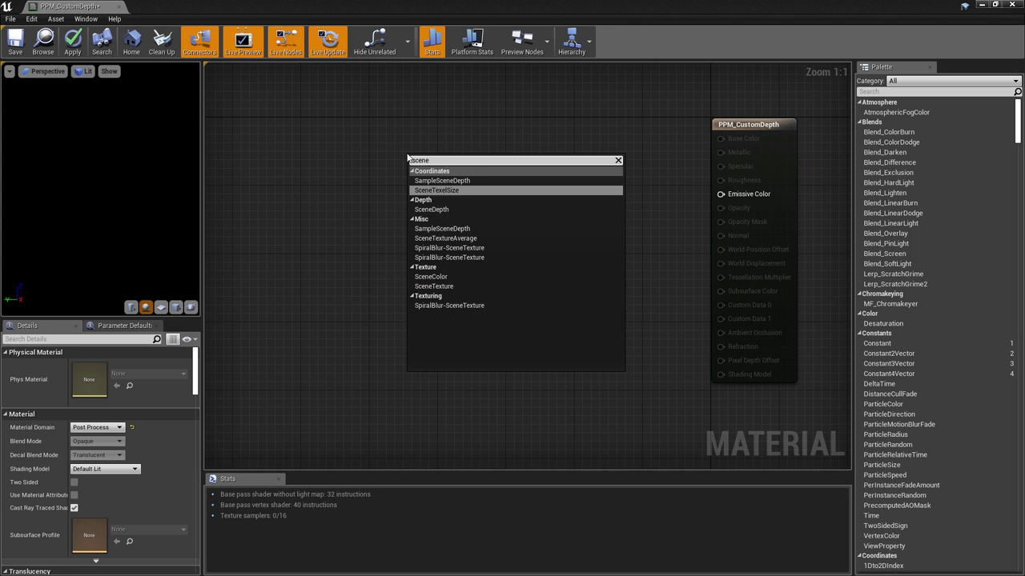
key("Down")
key("Down")
key("Down")
key("Down")
key("Down")
key("Down")
key("Down")
key("Down")
key("Down")
key("Down")
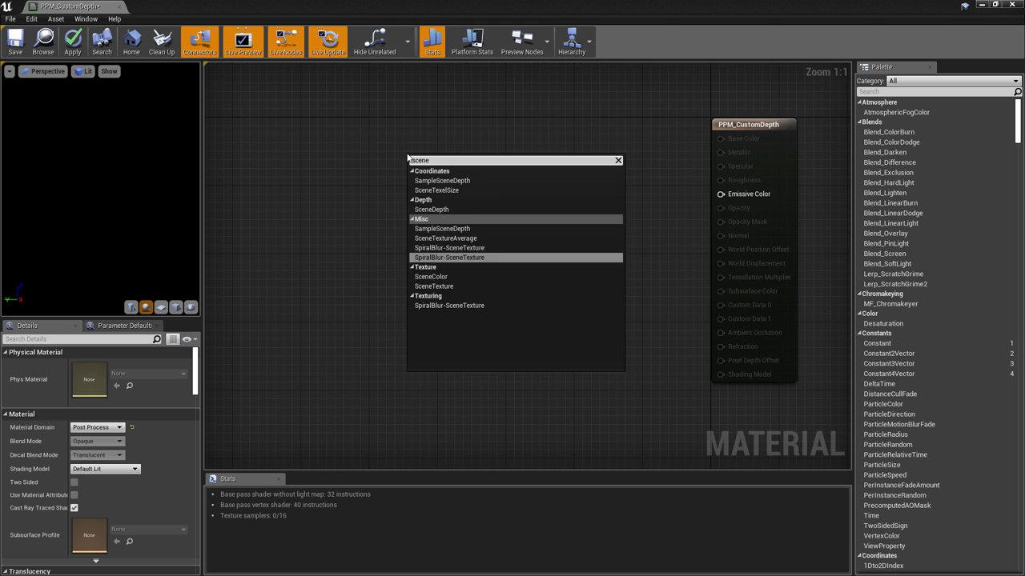
key("Return")
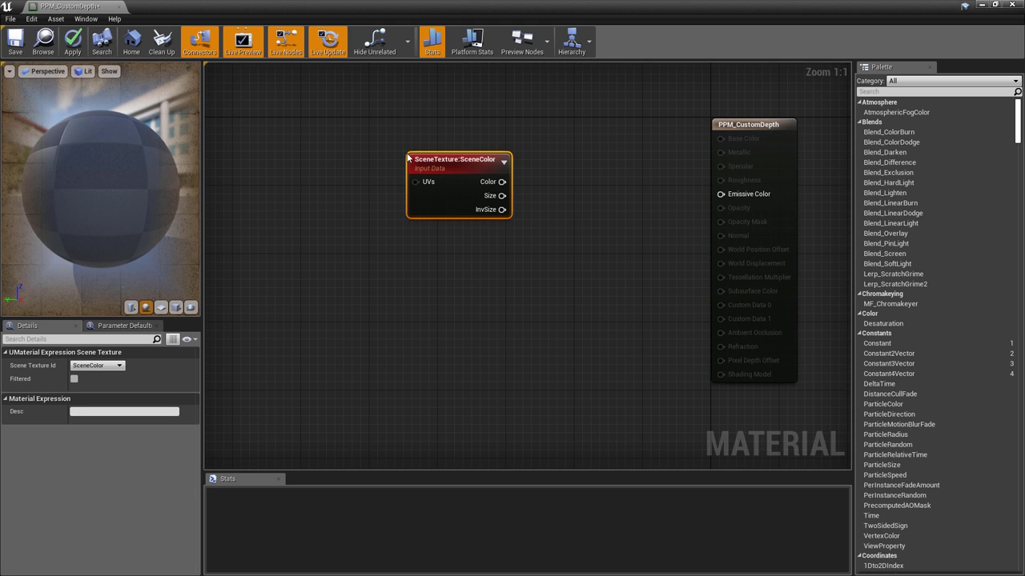
left_click_drag(468, 167, 439, 131)
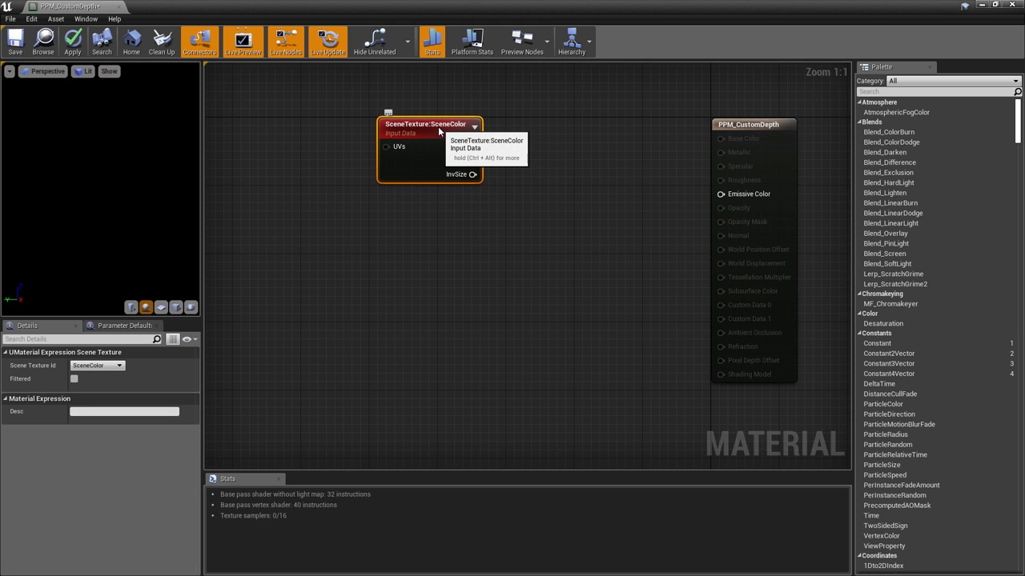
left_click(109, 367)
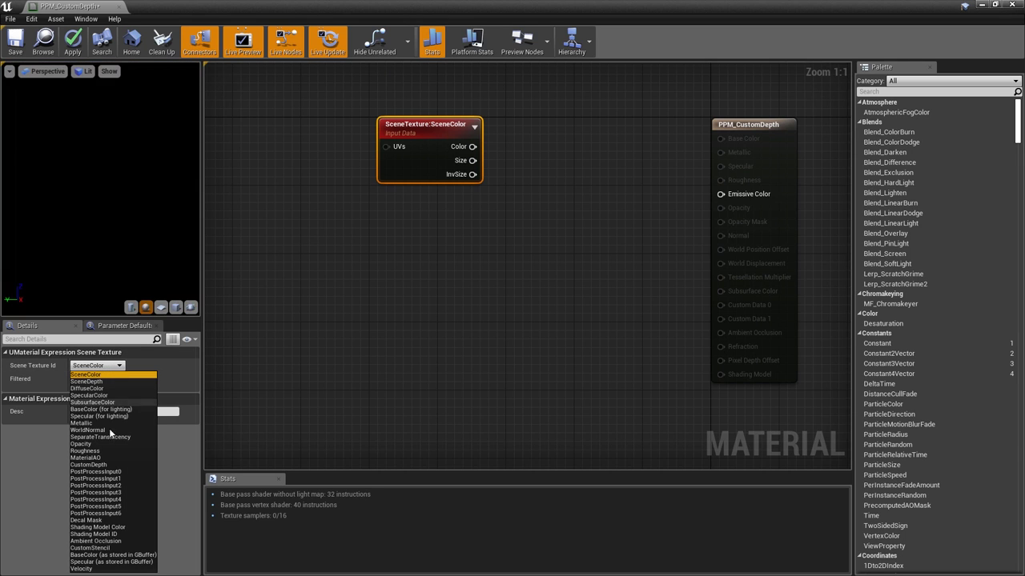
left_click(95, 472)
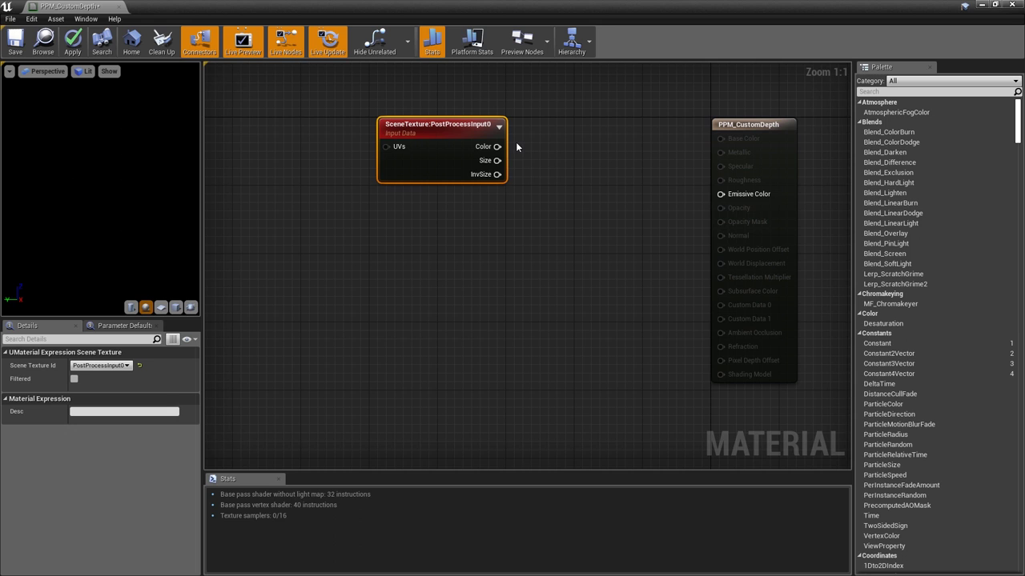
- Paste two copies of the SceneTexture node and stack them below the original
left_click_drag(504, 136, 419, 127)
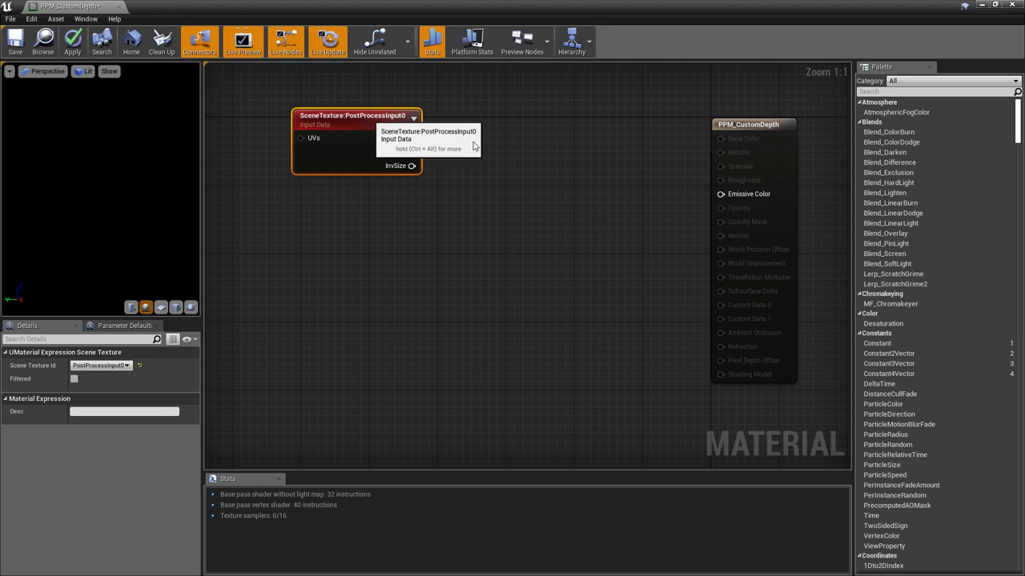
key("ctrl+v")
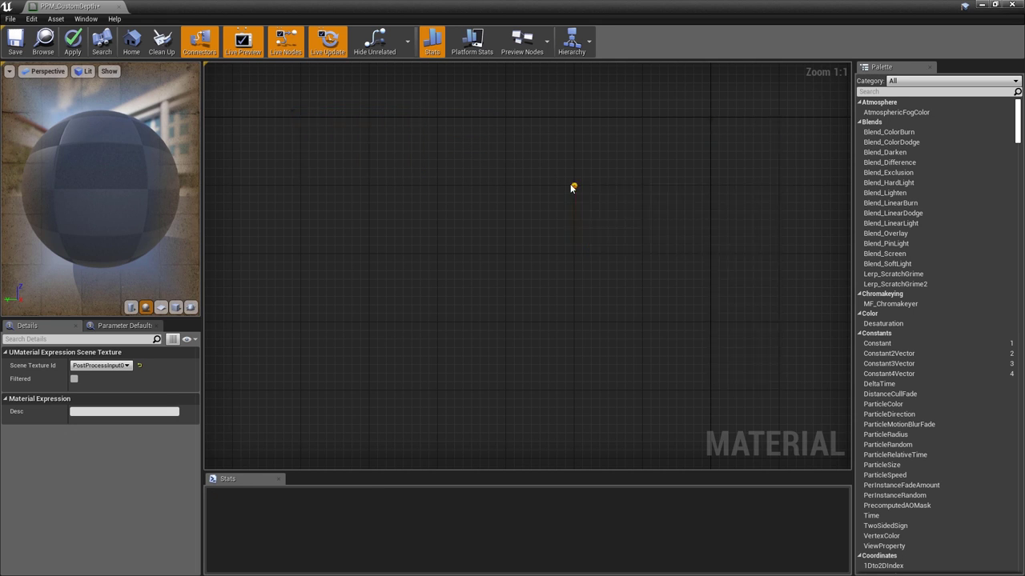
key("ctrl+v")
left_click_drag(461, 193, 344, 200)
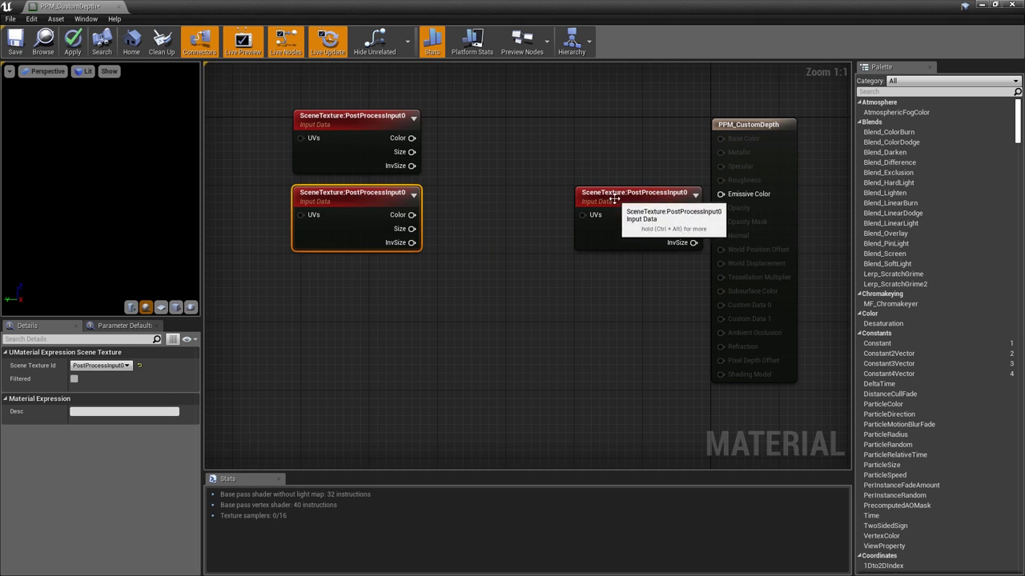
left_click_drag(613, 196, 343, 298)
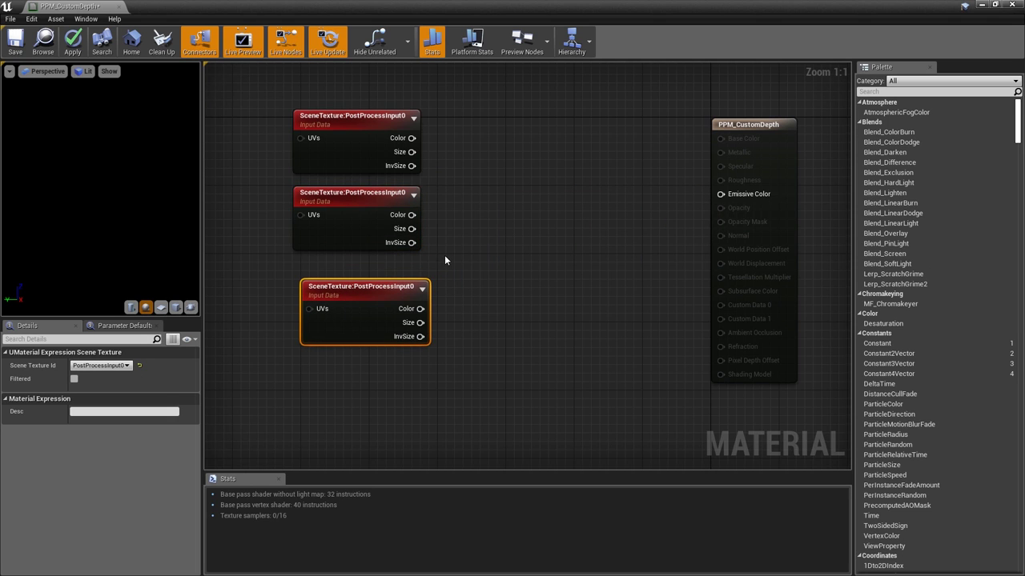
left_click_drag(359, 197, 366, 197)
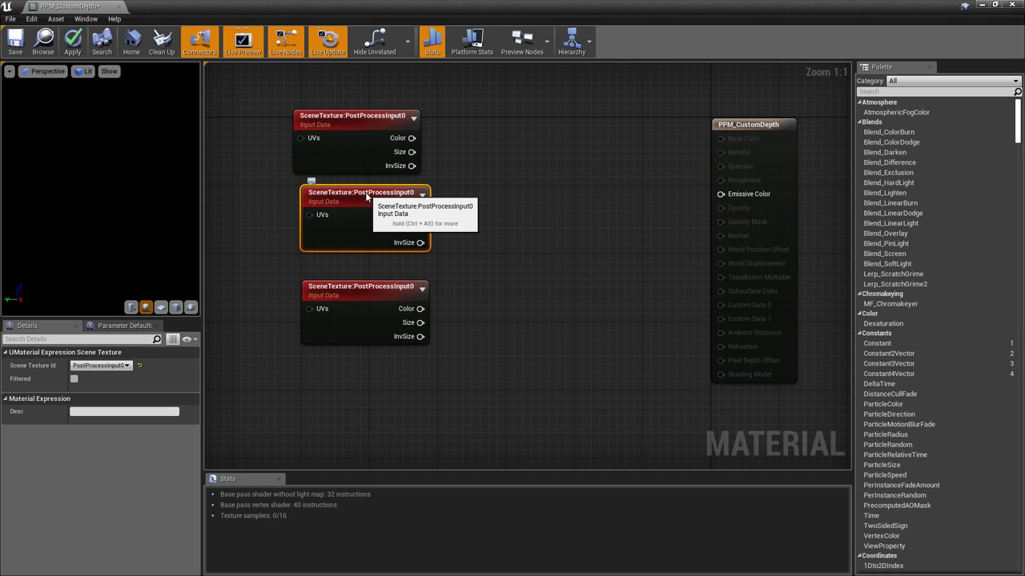
- Set the copies to SceneDepth and CustomDepth, ordering CustomDepth under PostProcessInput0 and SceneDepth below it
left_click(113, 366)
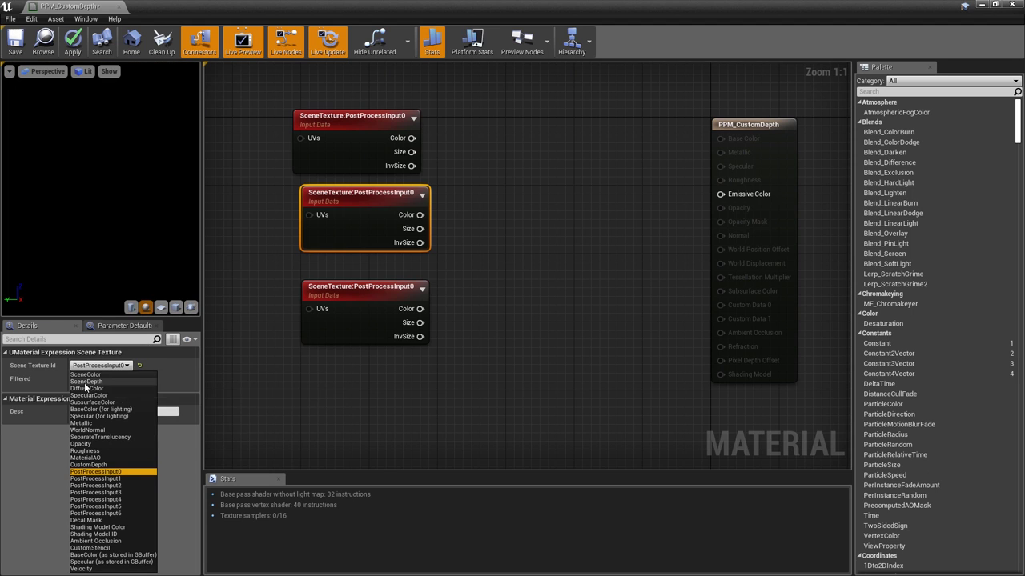
left_click(86, 382)
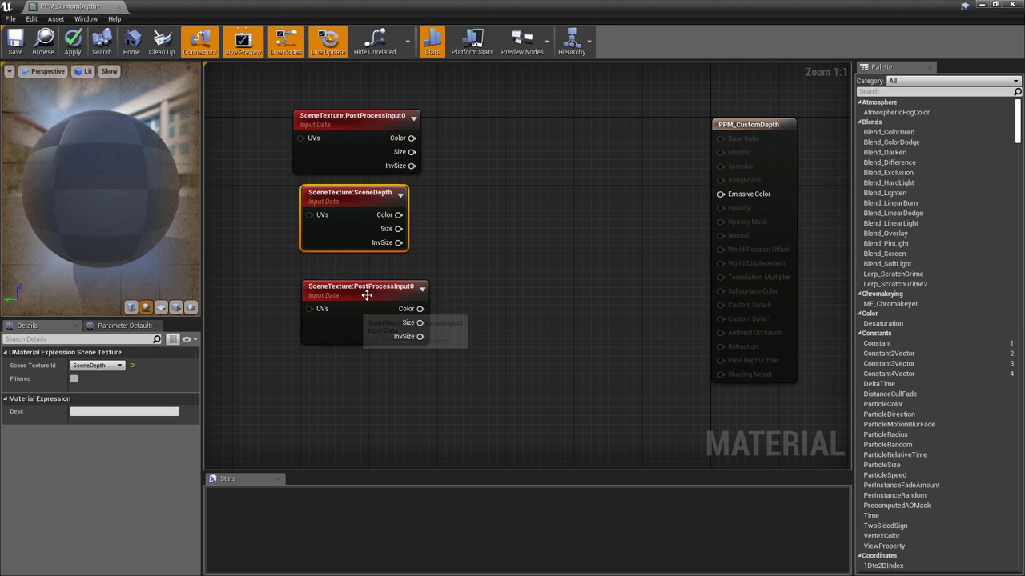
left_click(366, 295)
left_click(96, 366)
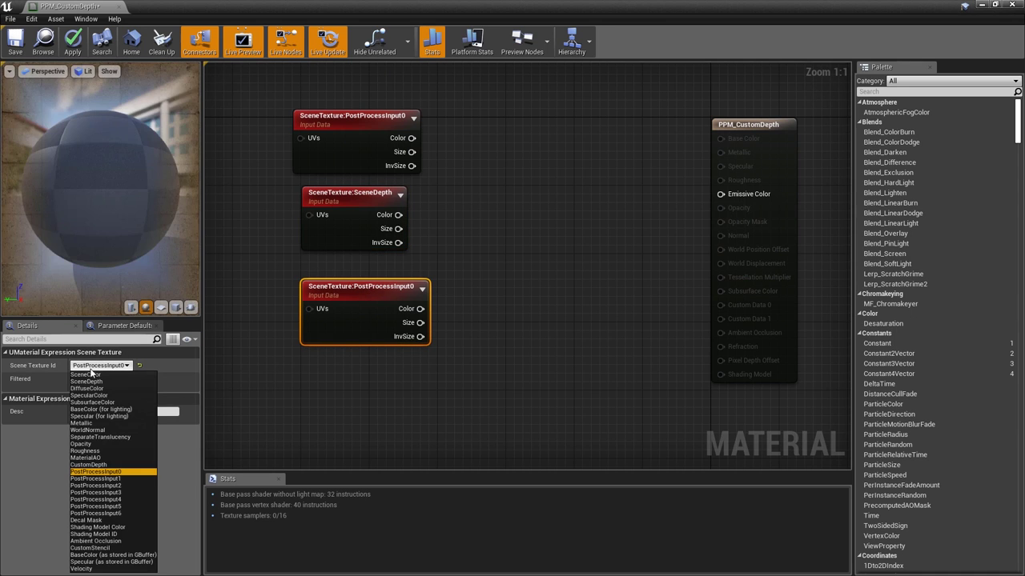
left_click(94, 465)
left_click_drag(341, 210, 340, 384)
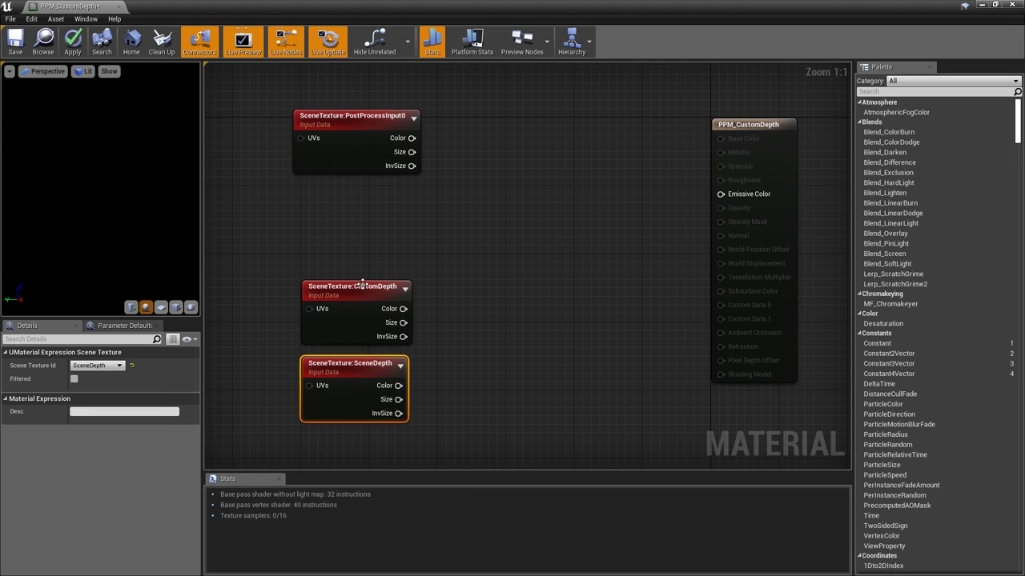
left_click_drag(362, 283, 371, 215)
left_click_drag(372, 365, 374, 312)
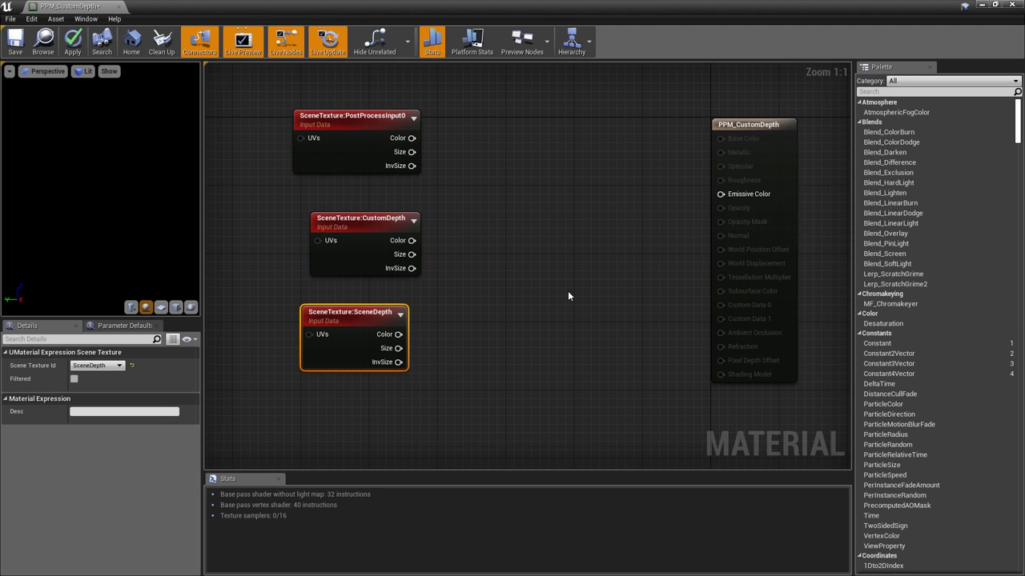
- Add a Constant3Vector node and set its colour to white (1,1,1)
left_click(503, 203)
double_click(535, 250)
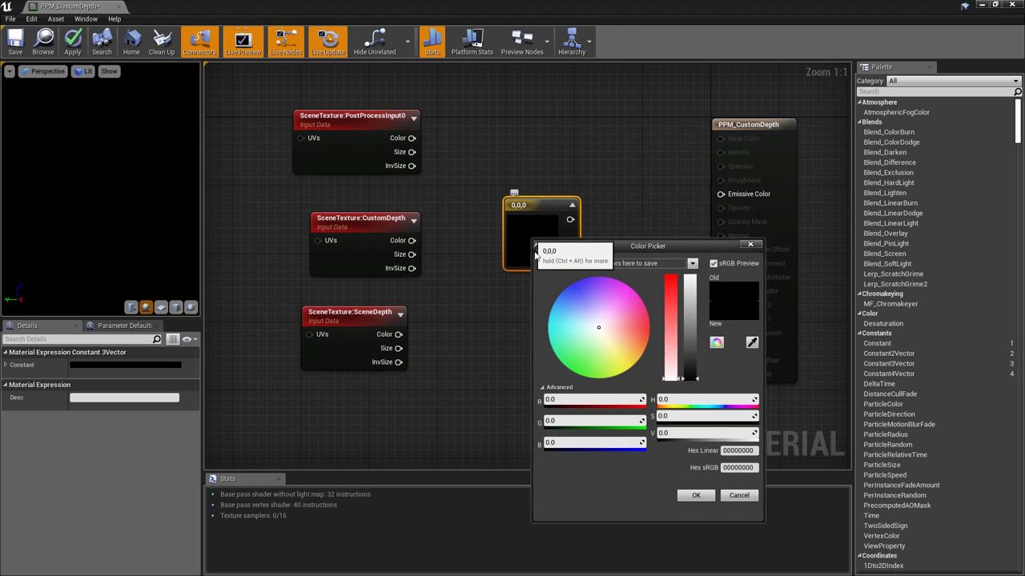
left_click_drag(689, 375, 689, 276)
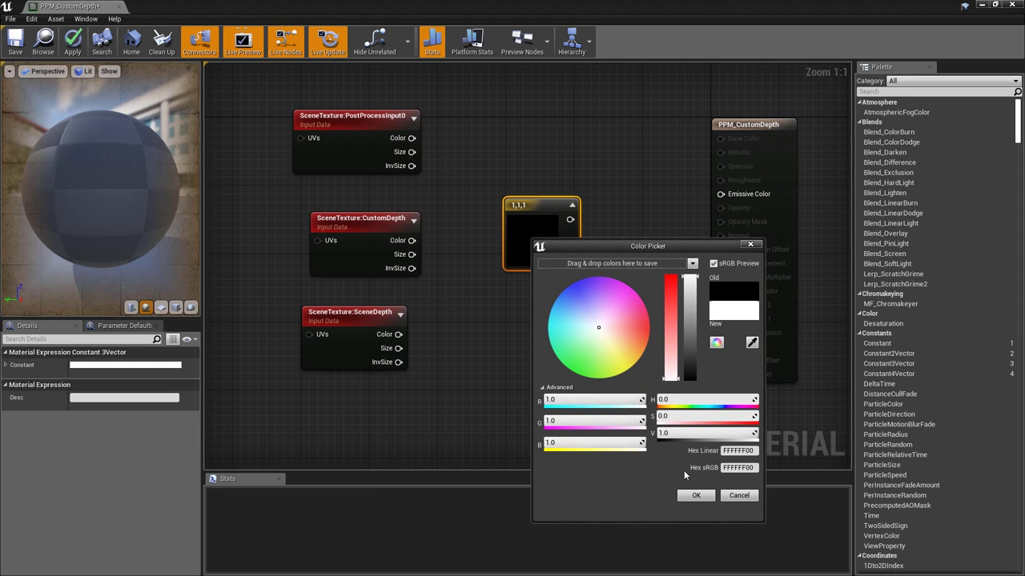
left_click(696, 496)
left_click(680, 482)
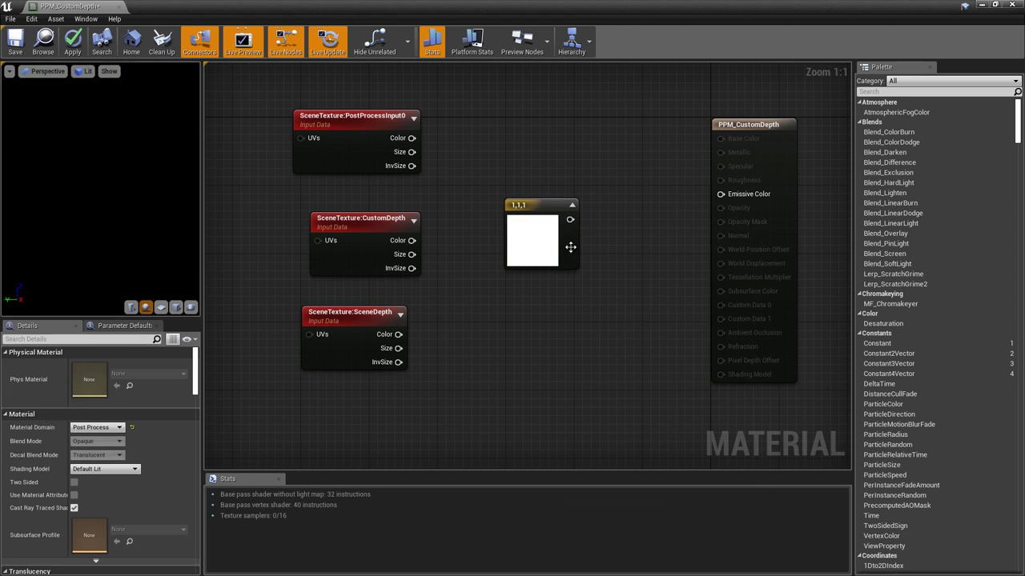
- Add a Lerp node with PostProcessInput0 Color as A and the white constant as B
left_click(629, 185)
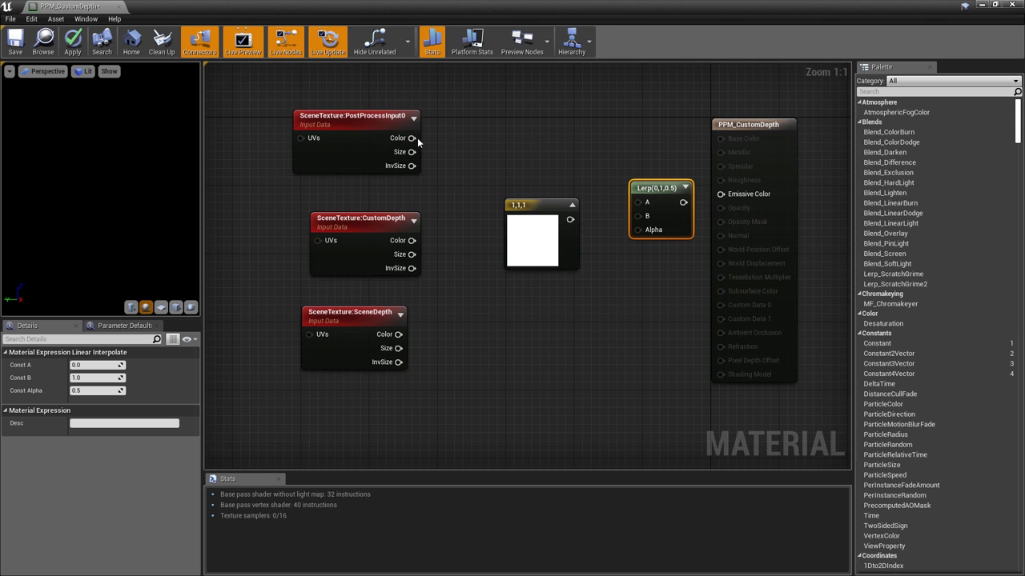
left_click_drag(412, 138, 638, 207)
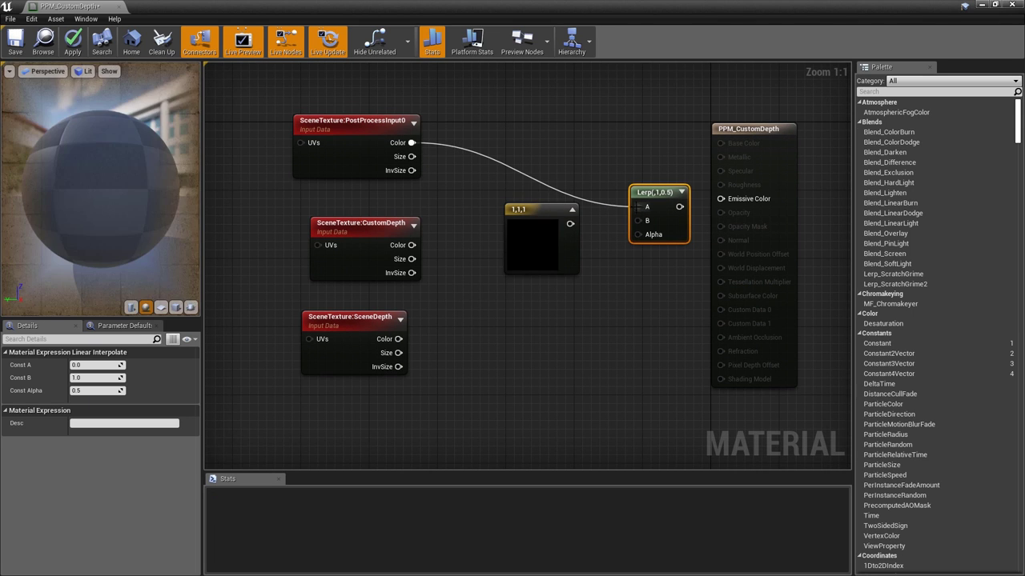
left_click_drag(567, 229, 638, 220)
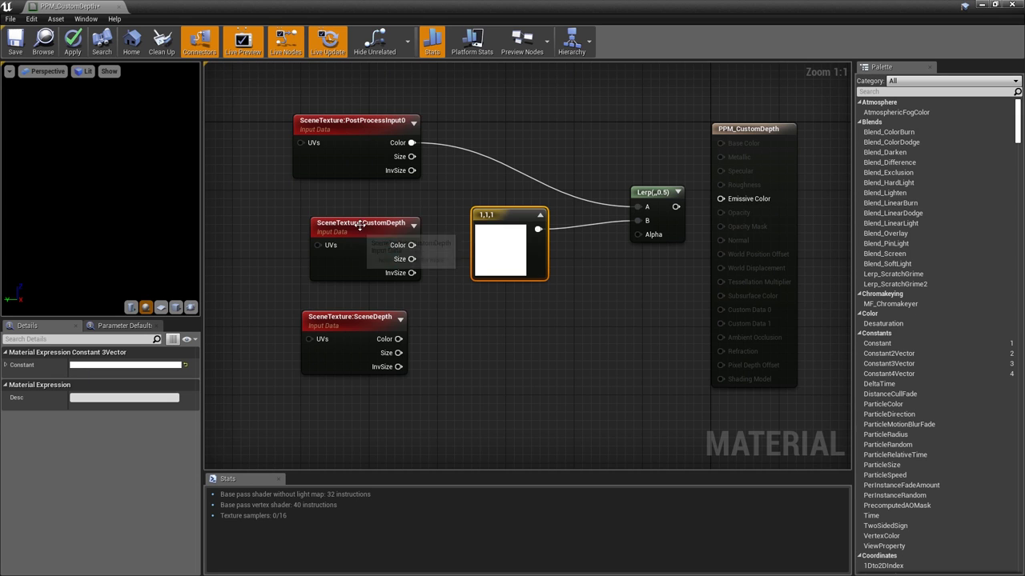
- Rearrange the CustomDepth and SceneDepth nodes and subtract SceneDepth from CustomDepth
left_click_drag(361, 226, 342, 261)
left_click_drag(365, 321, 349, 372)
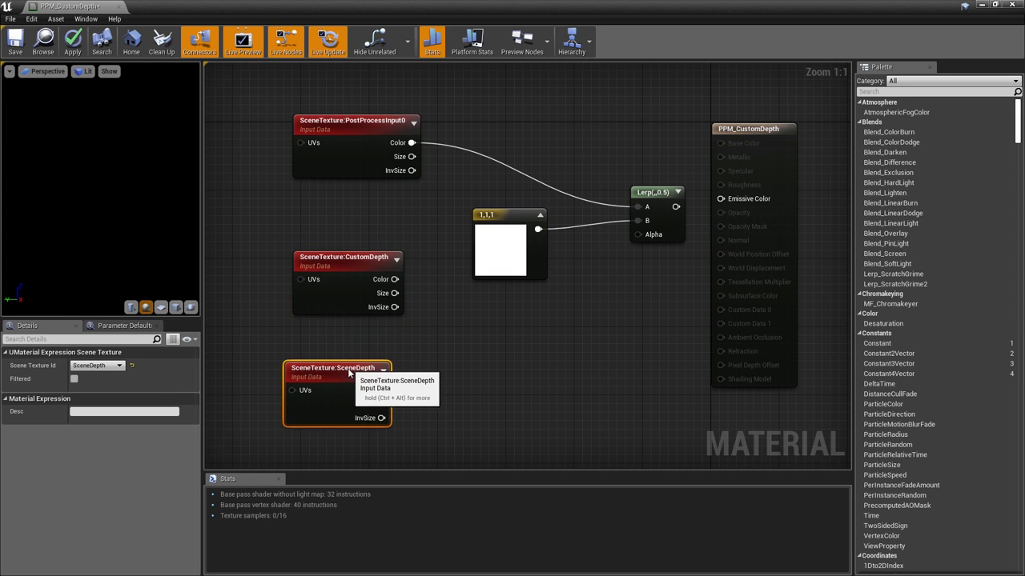
left_click_drag(351, 255, 339, 288)
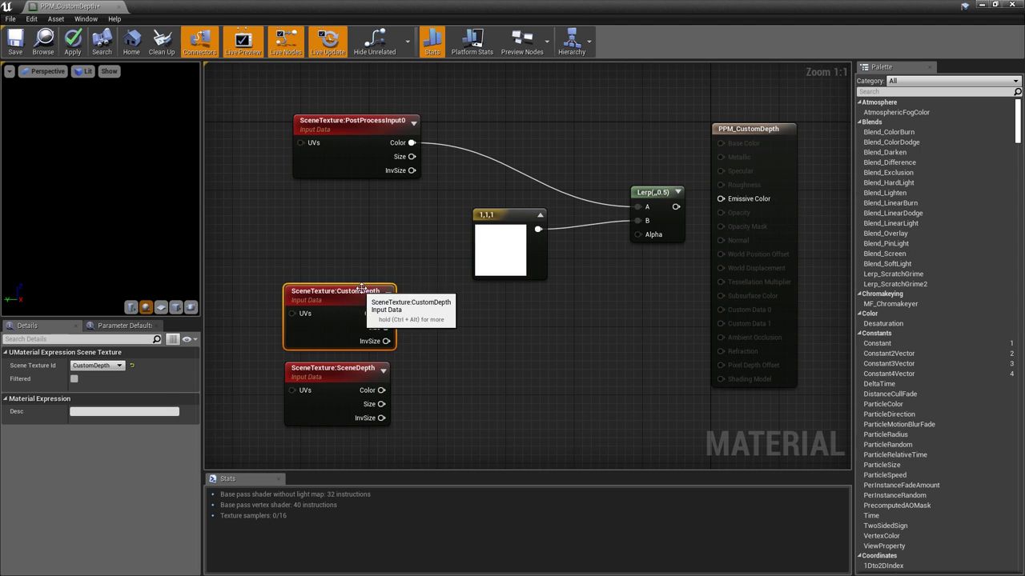
left_click_drag(386, 313, 433, 320)
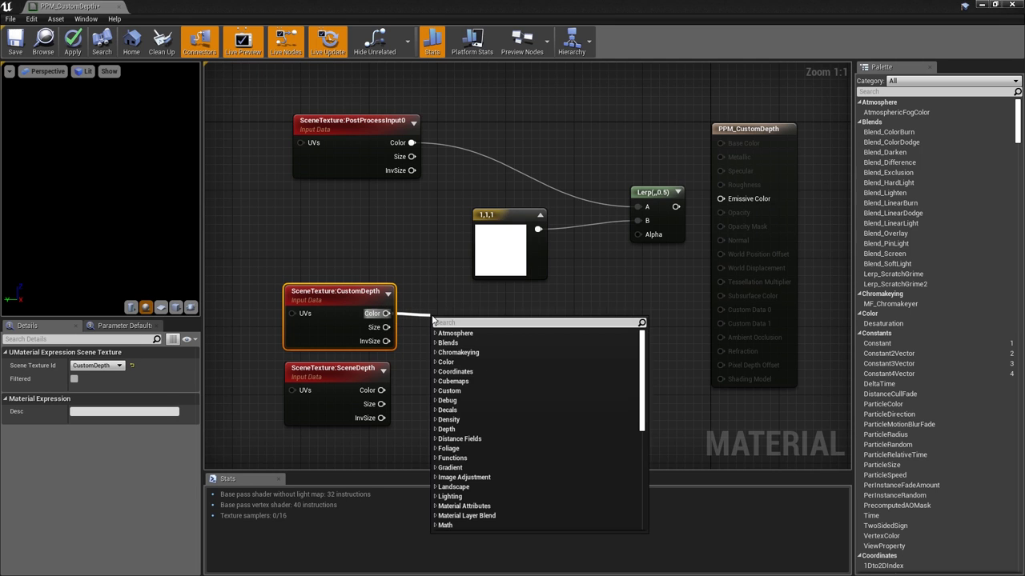
type("subtract")
key("Return")
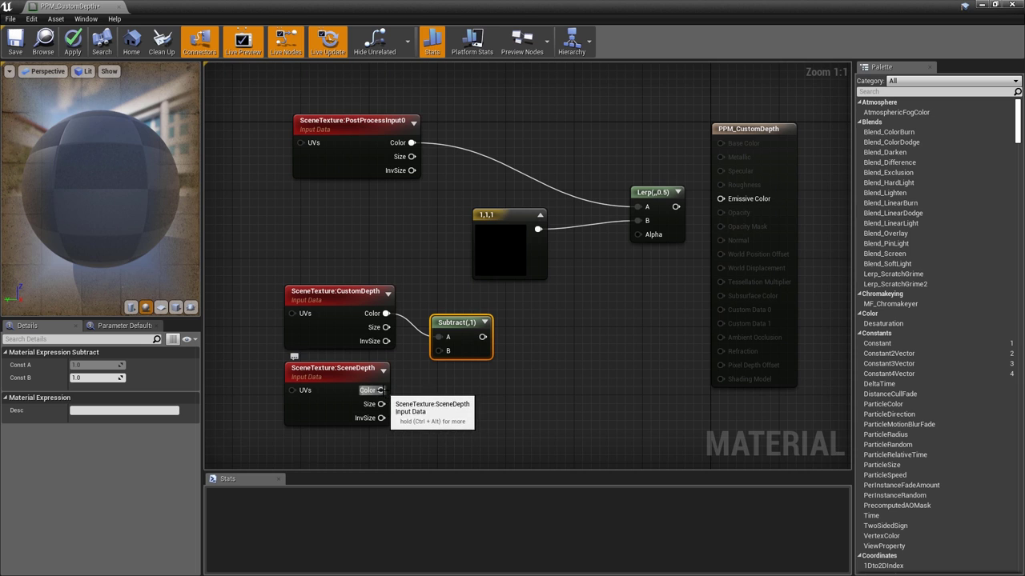
left_click_drag(407, 390, 445, 352)
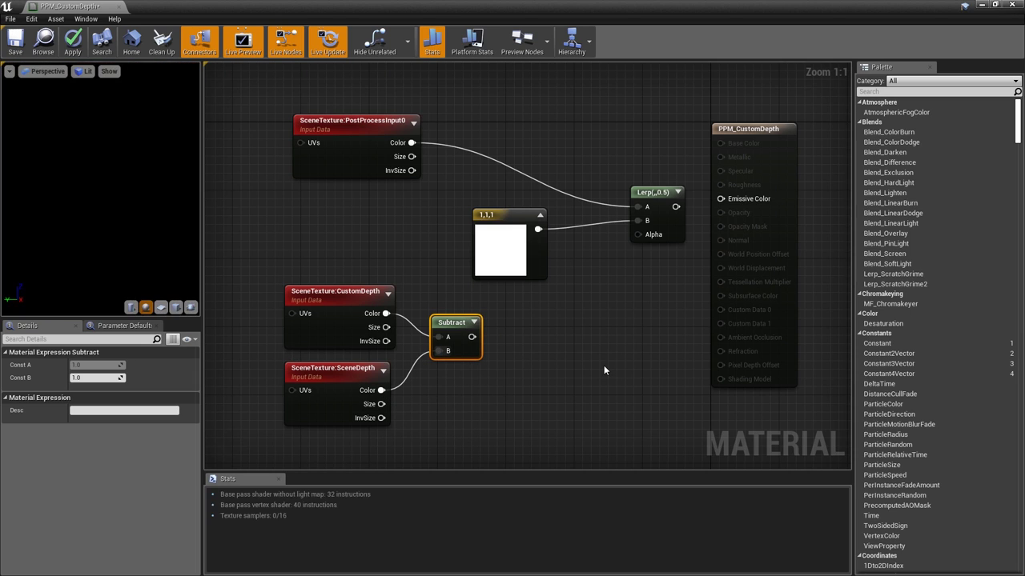
- Clamp the depth difference into the Lerp's Alpha and wire the Lerp into Emissive Color
left_click_drag(516, 336, 533, 331)
type("clamp")
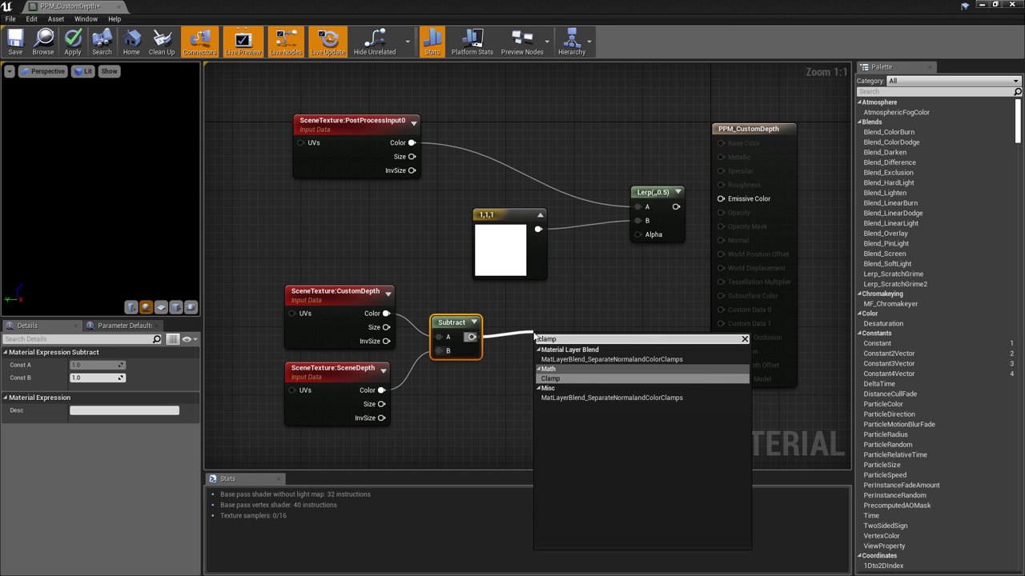
key("Return")
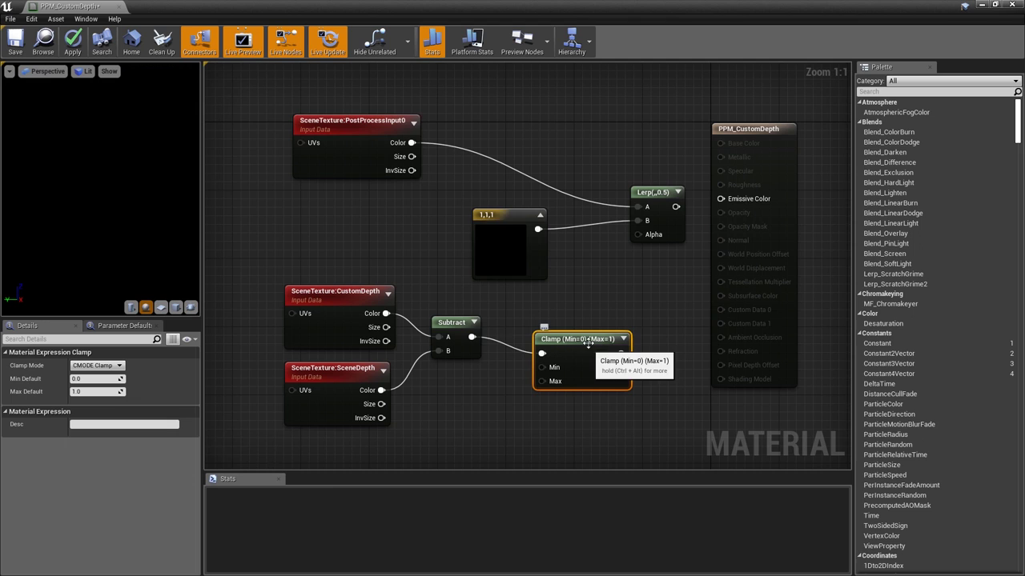
left_click_drag(592, 342, 637, 235)
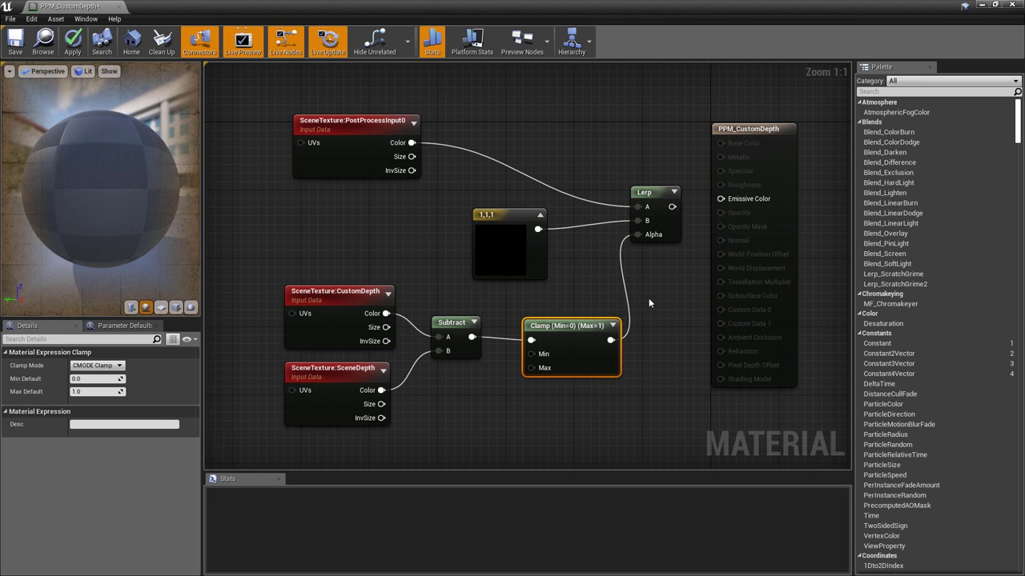
left_click_drag(672, 206, 729, 199)
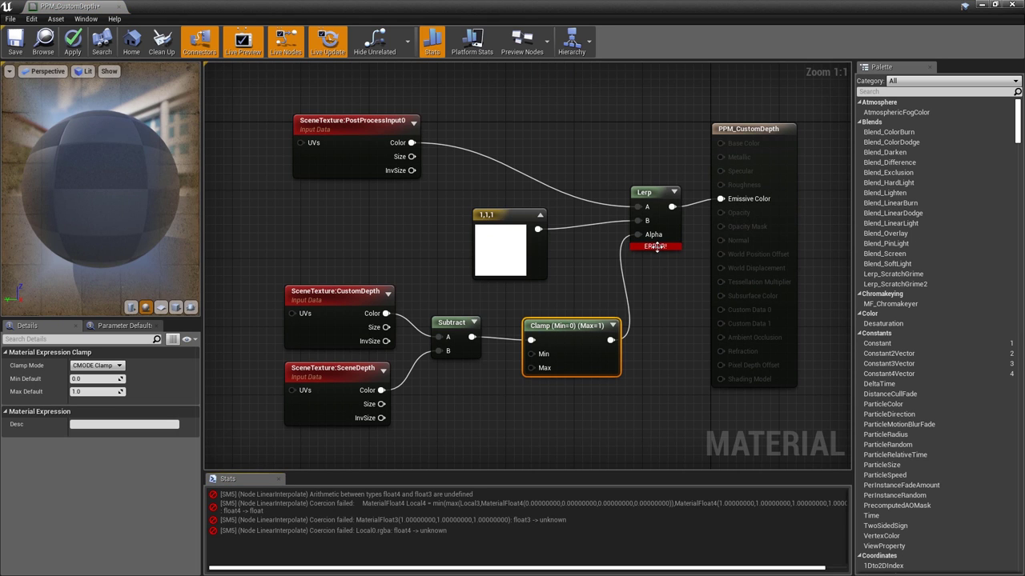
mouse_move(656, 249)
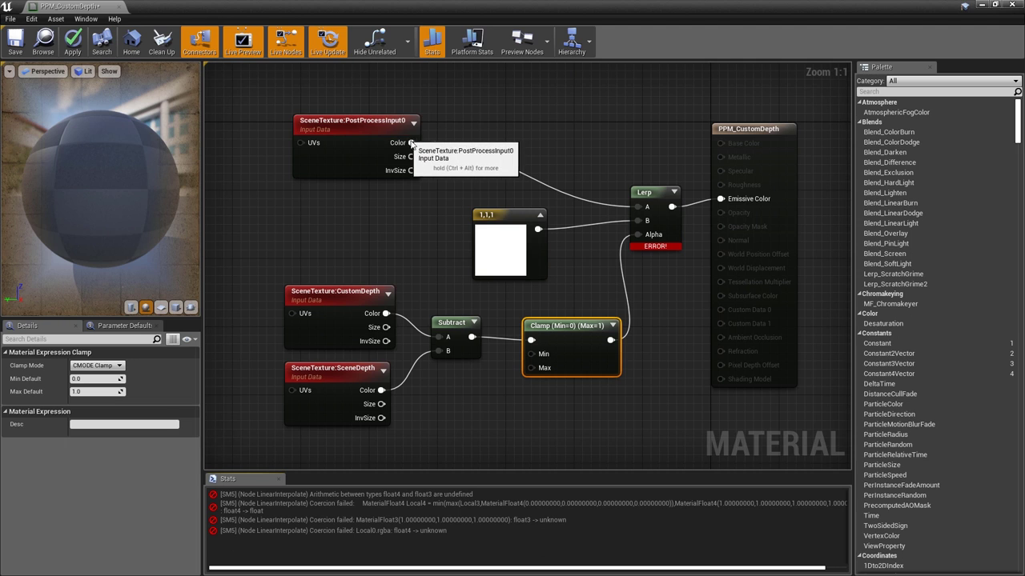
- Add an RGB channel mask on the scene colour and feed it into the Lerp's A input
left_click_drag(411, 142, 495, 149)
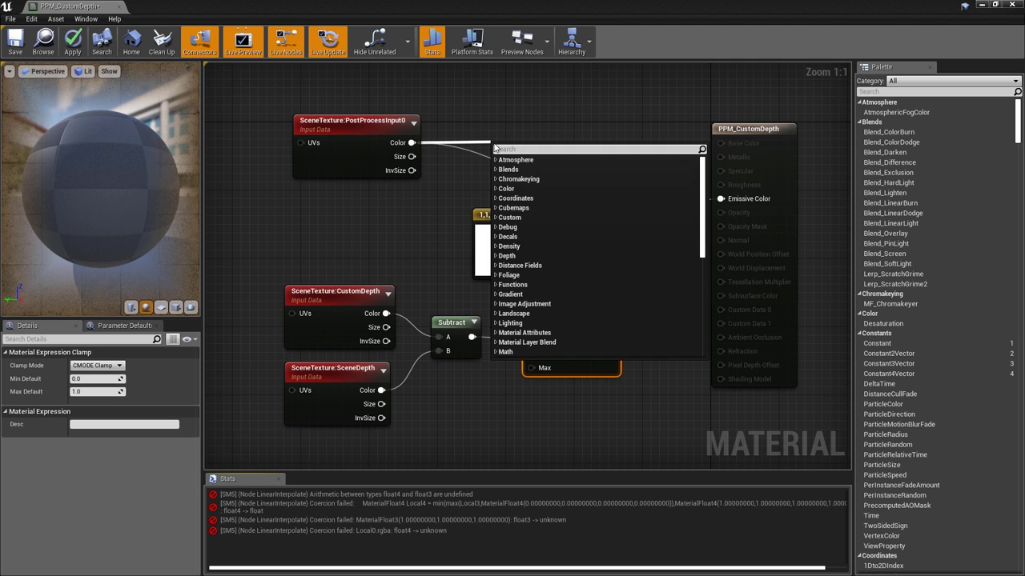
type("mask")
key("Return")
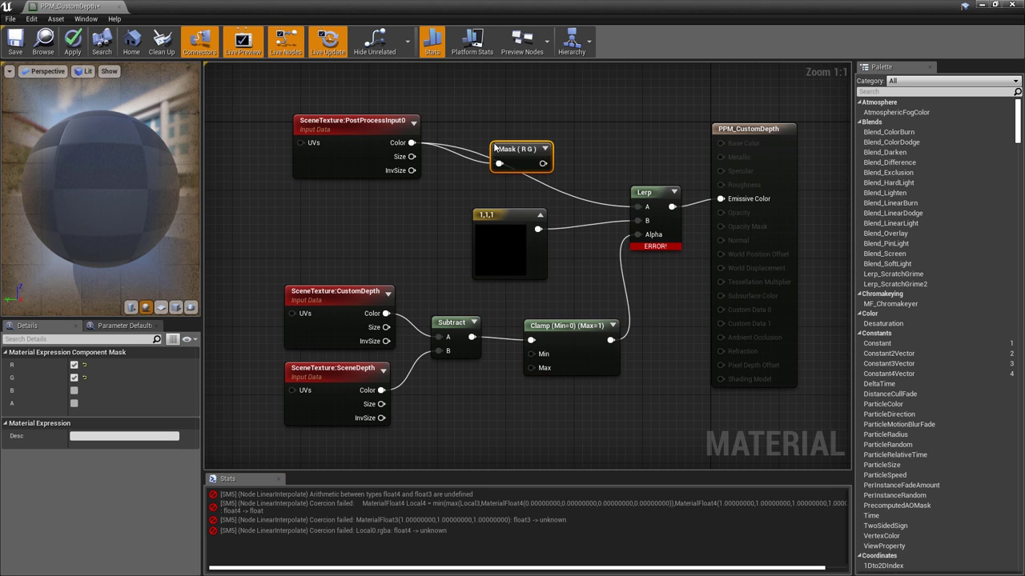
left_click(74, 390)
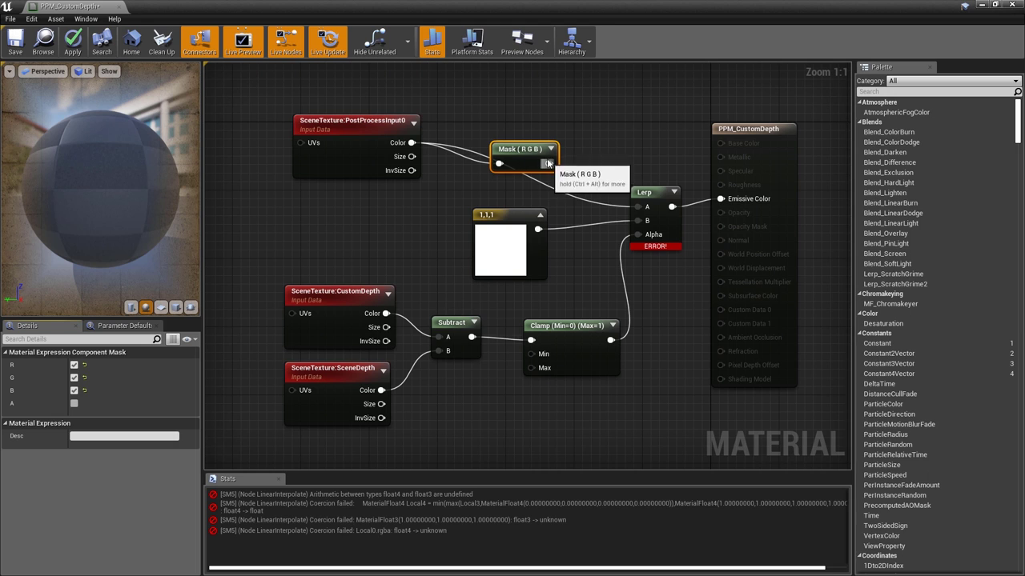
left_click_drag(548, 164, 640, 207)
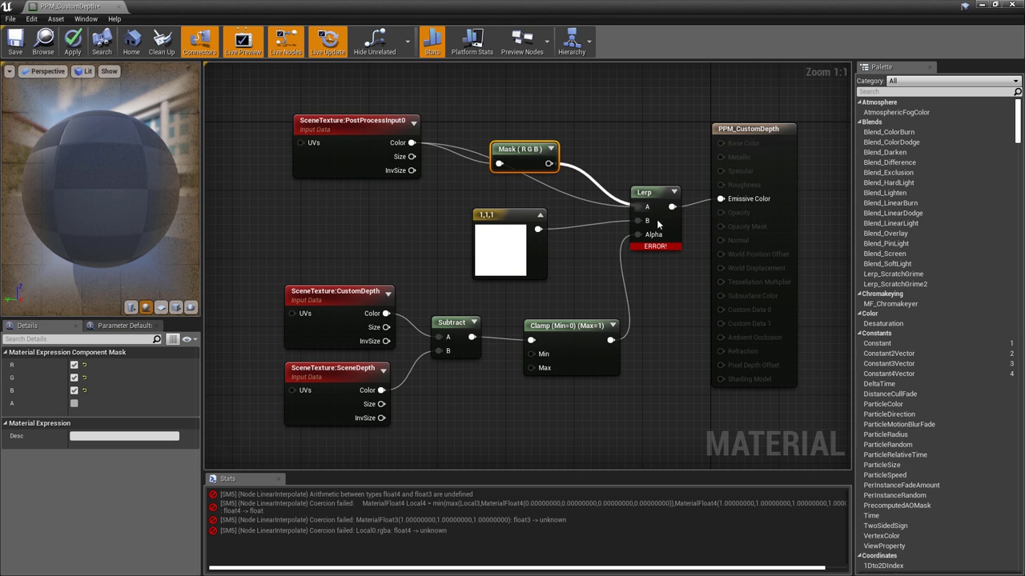
left_click(695, 275)
- Mask the Clamp result to the red channel only and connect it to the Lerp Alpha
left_click_drag(560, 326, 627, 319)
type("mask")
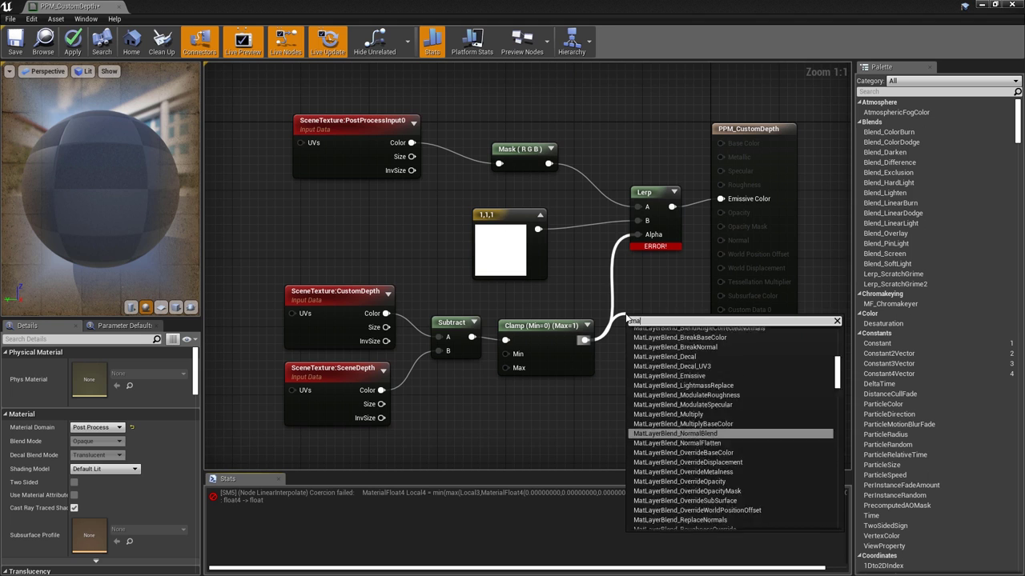
key("Return")
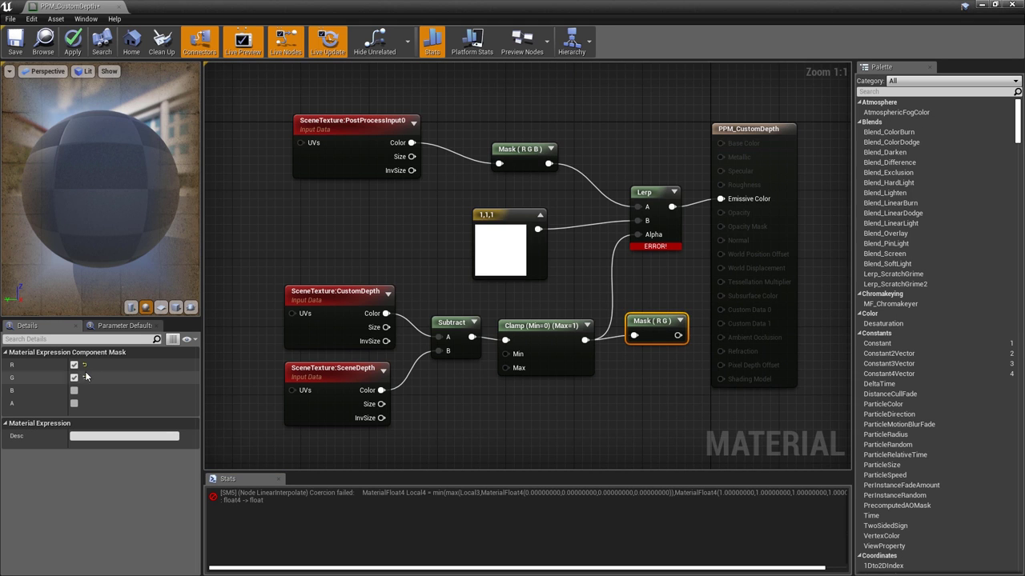
left_click(74, 377)
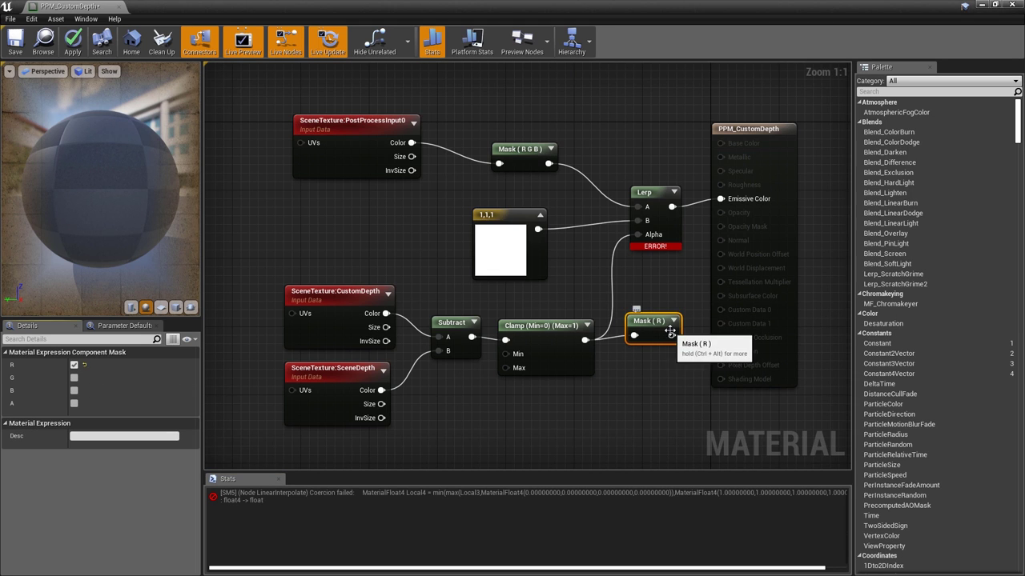
left_click_drag(671, 335, 640, 240)
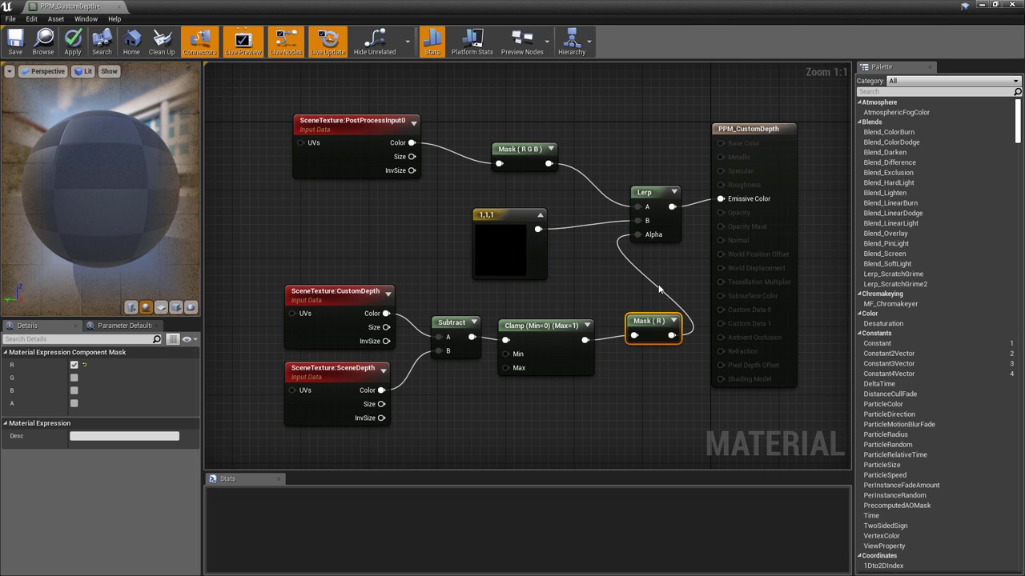
left_click(658, 284)
right_click_drag(631, 385, 646, 380)
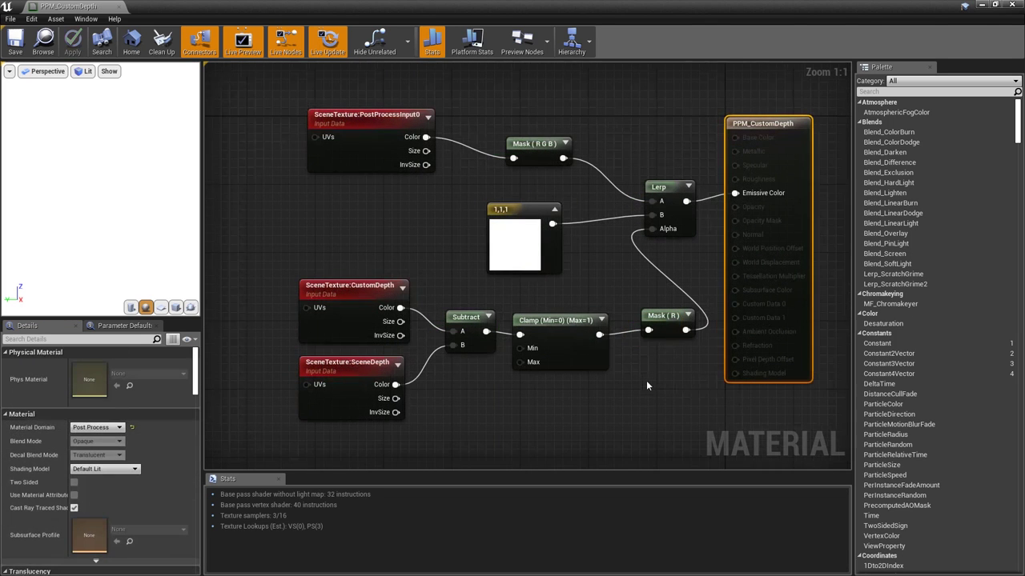
- Convert the 1,1,1 constant into a vector parameter named 'Masked Color'
left_click(525, 210)
right_click(526, 213)
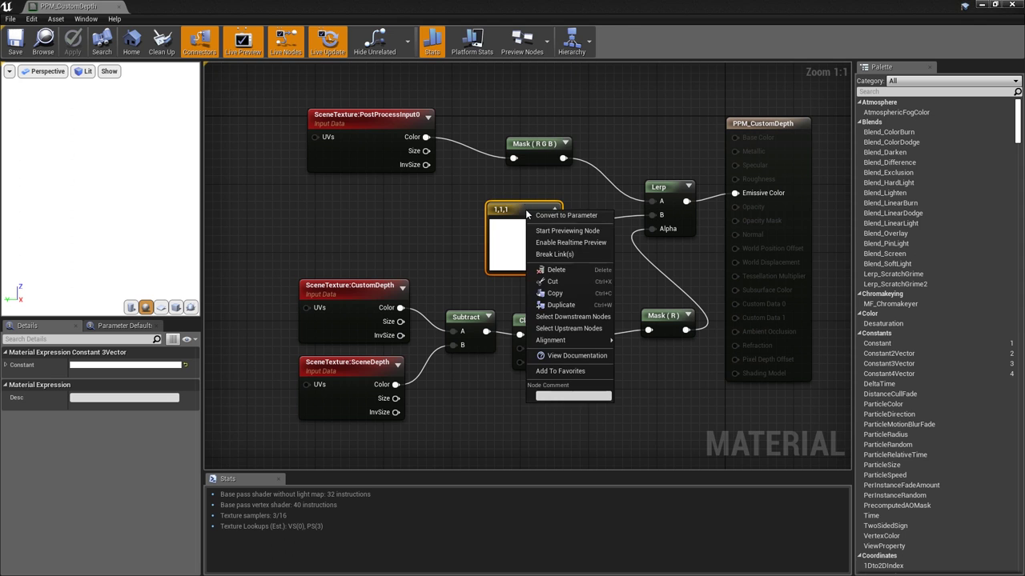
left_click(565, 216)
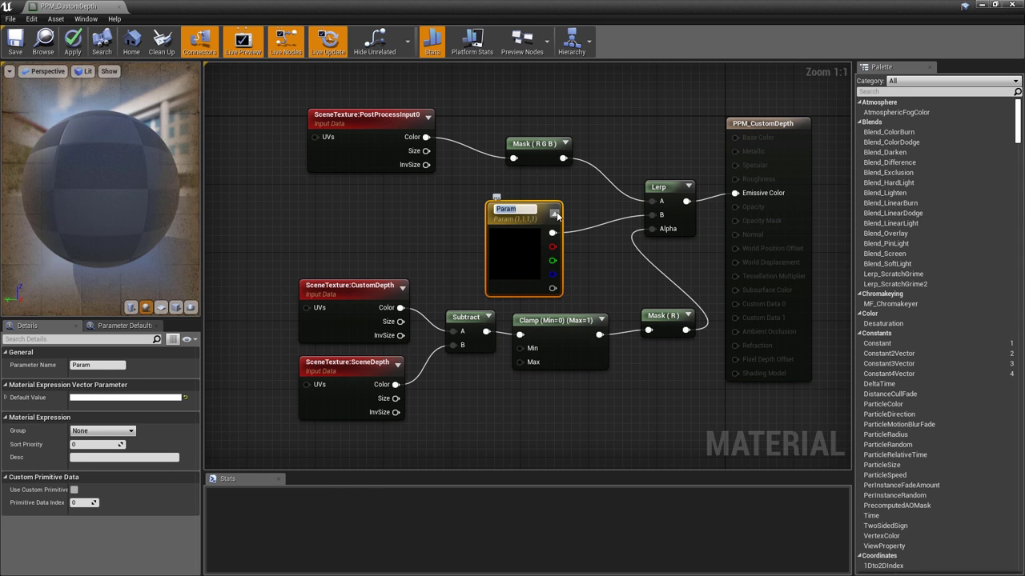
type("Masked Colo")
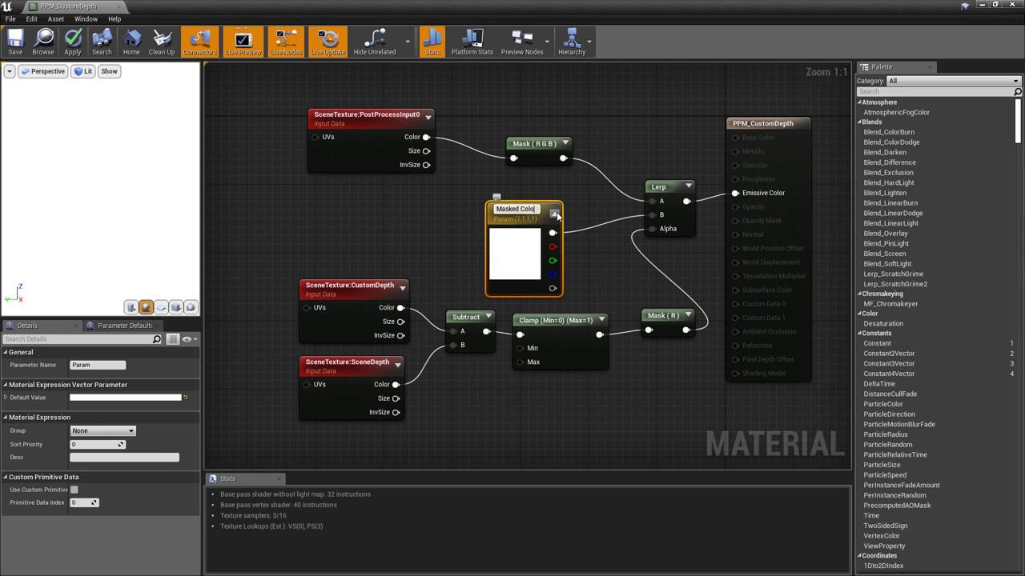
type("r")
key("Return")
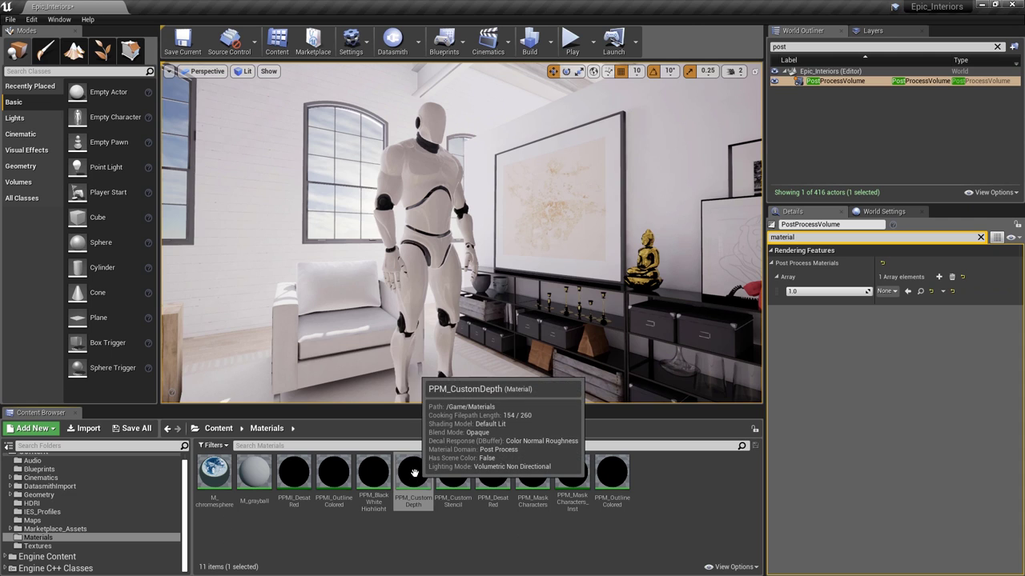
- Create the PPMI_CustomDepth instance and assign it as the PostProcessVolume's post process material
right_click(414, 473)
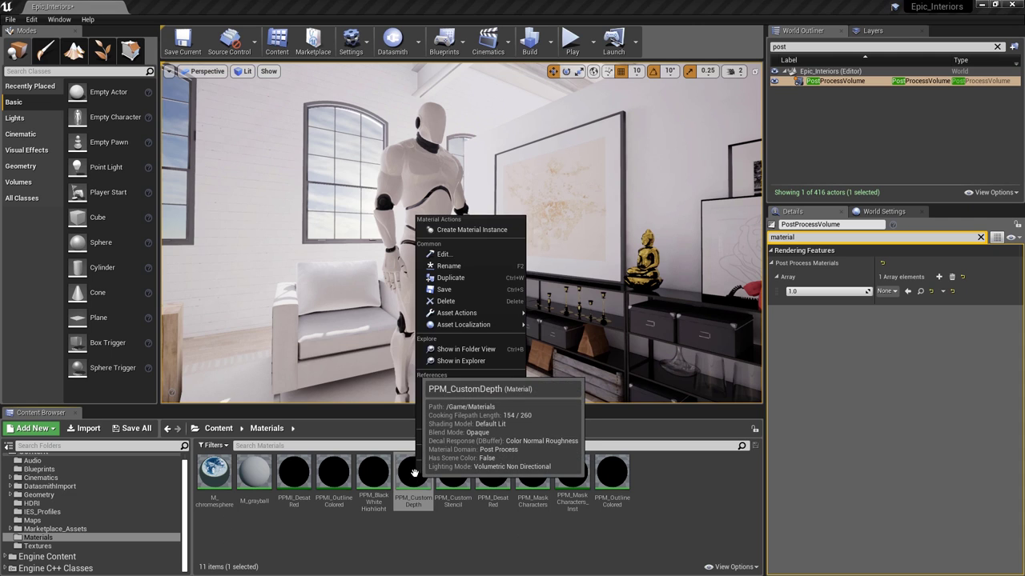
left_click(470, 229)
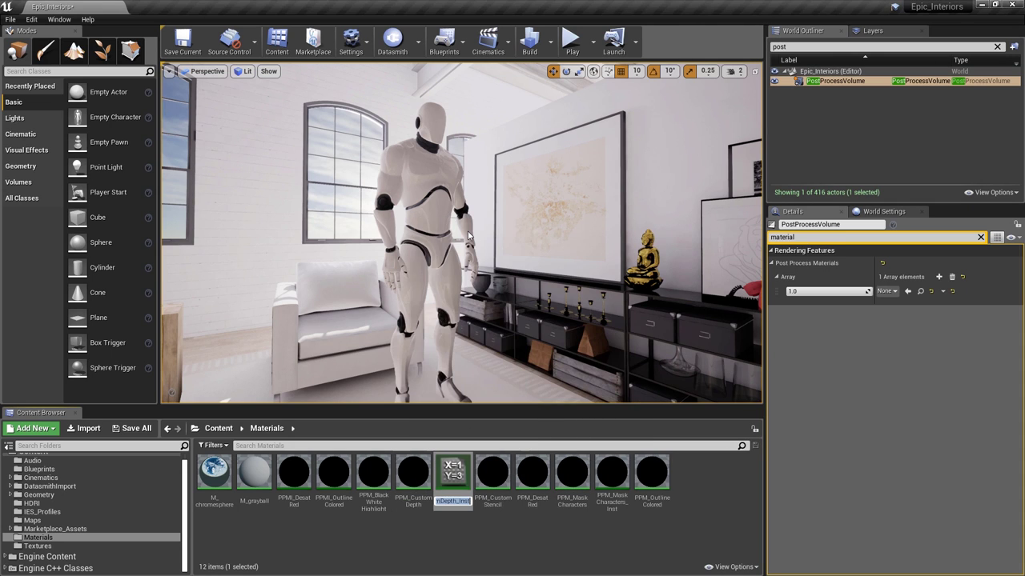
type("PPMI_CustomDepth")
key("Return")
left_click_drag(294, 474, 893, 293)
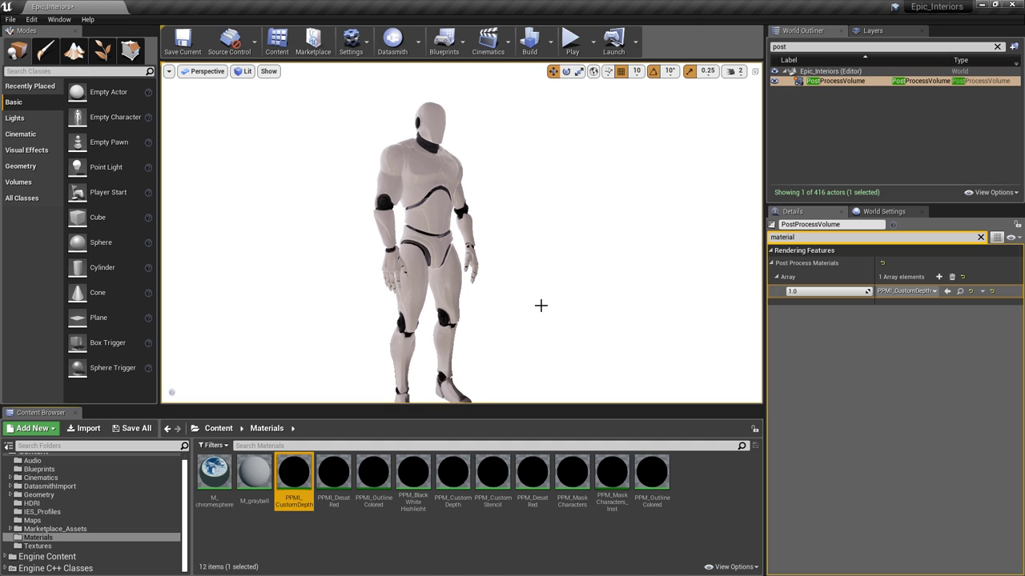
right_click_drag(540, 305, 484, 306)
- In PPMI_CustomDepth, enable the Masked Color override and set it to pure red
left_click(293, 474)
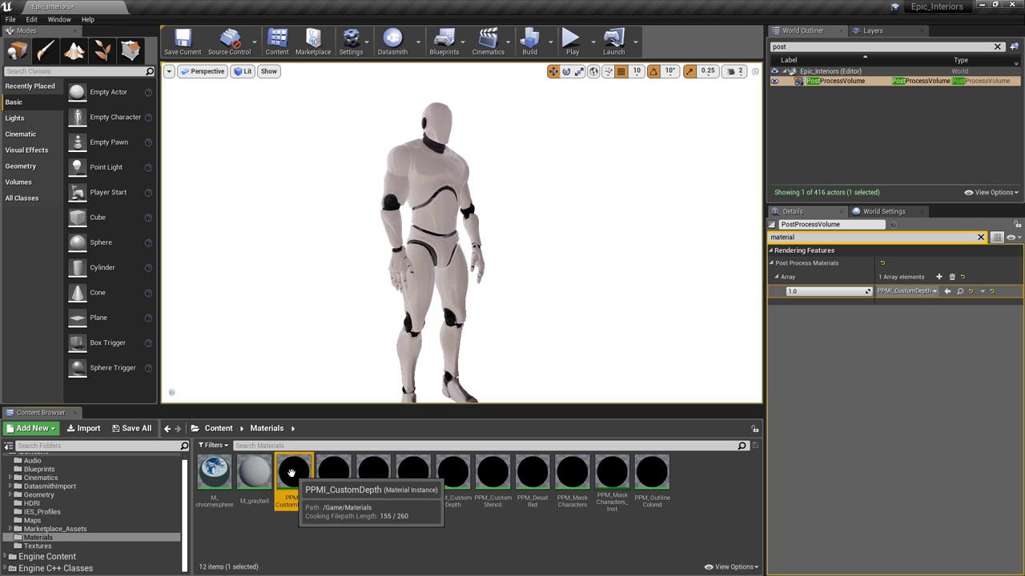
double_click(293, 477)
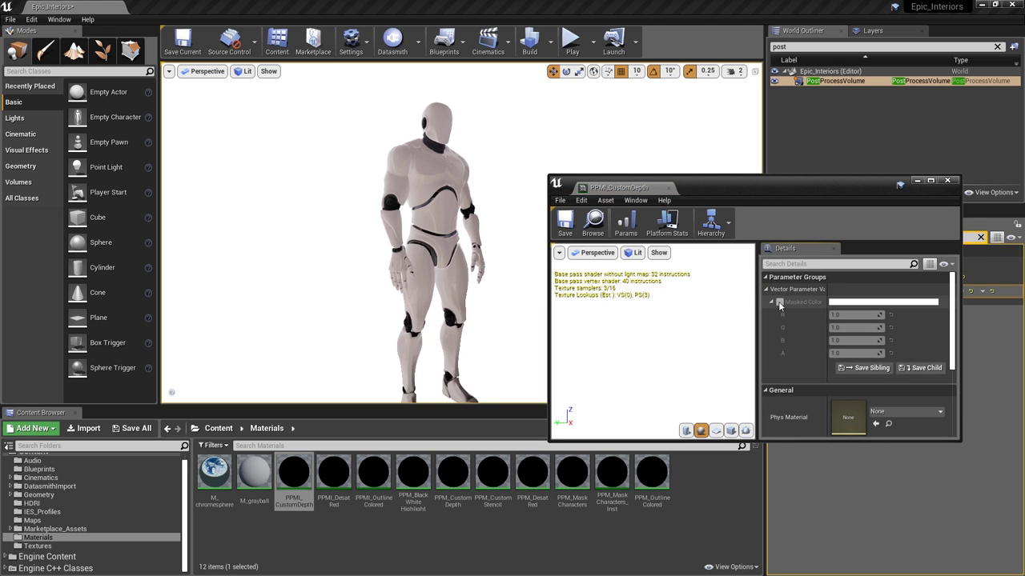
left_click(779, 302)
left_click(848, 308)
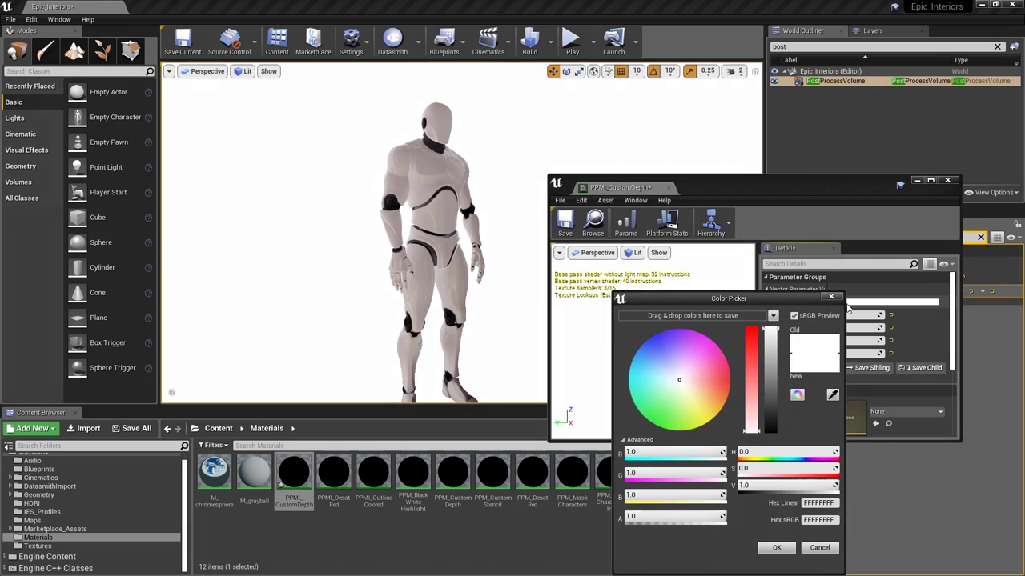
left_click_drag(750, 352, 750, 329)
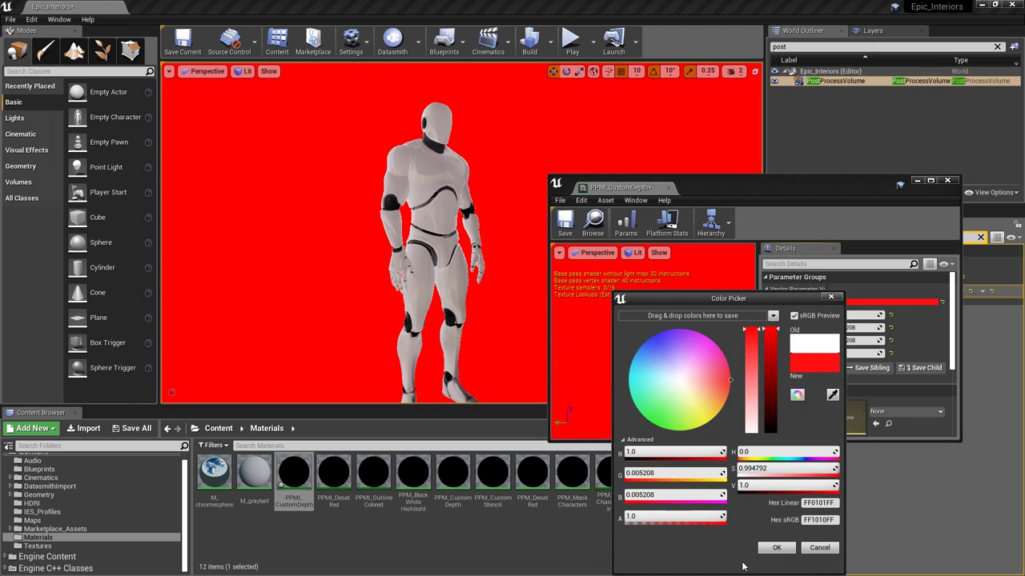
left_click(776, 548)
left_click(478, 240)
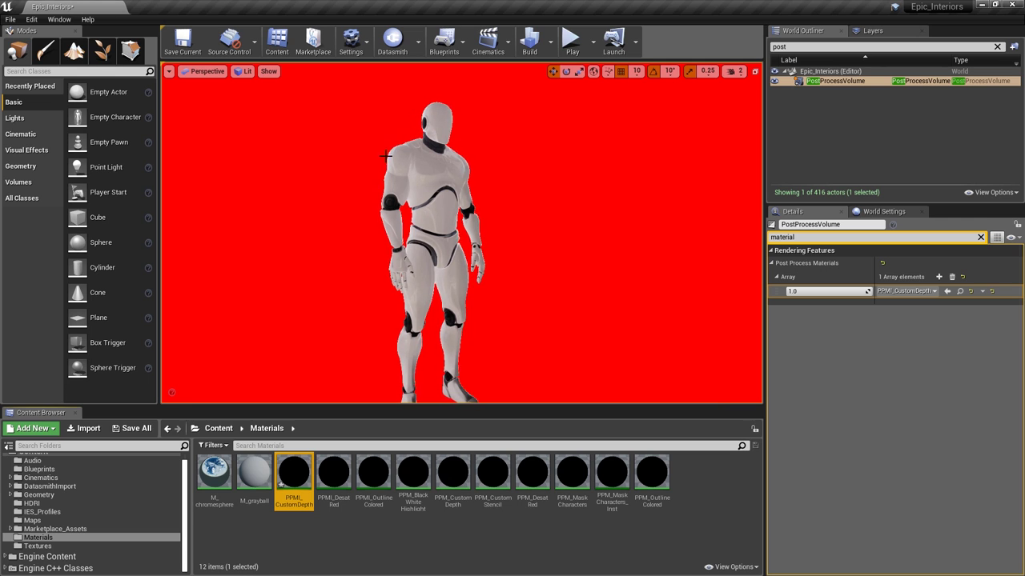
left_click(677, 507)
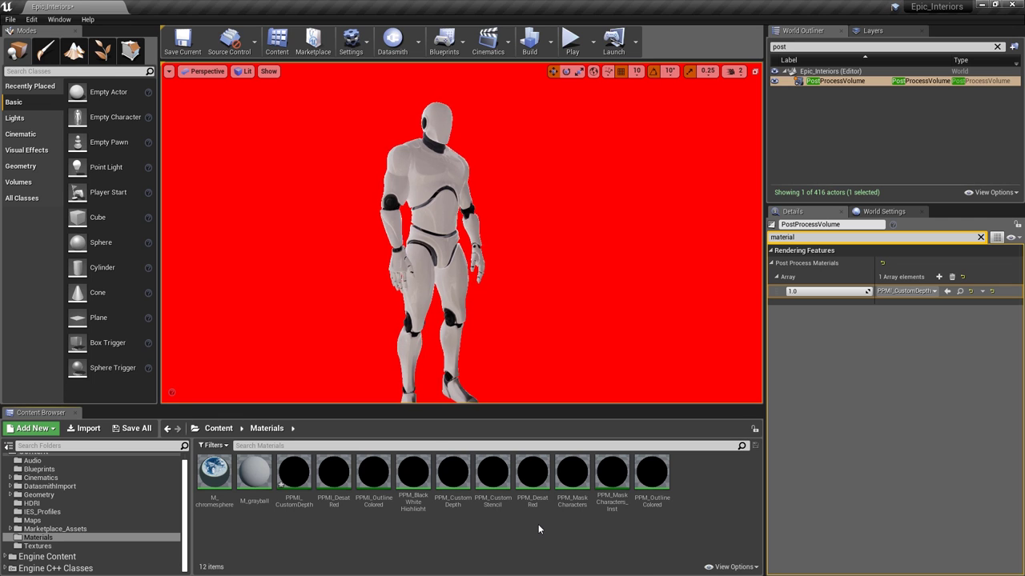
- Change PPM_CustomDepth's Post Process Material Blendable Location to Before Tonemapping
left_click(453, 474)
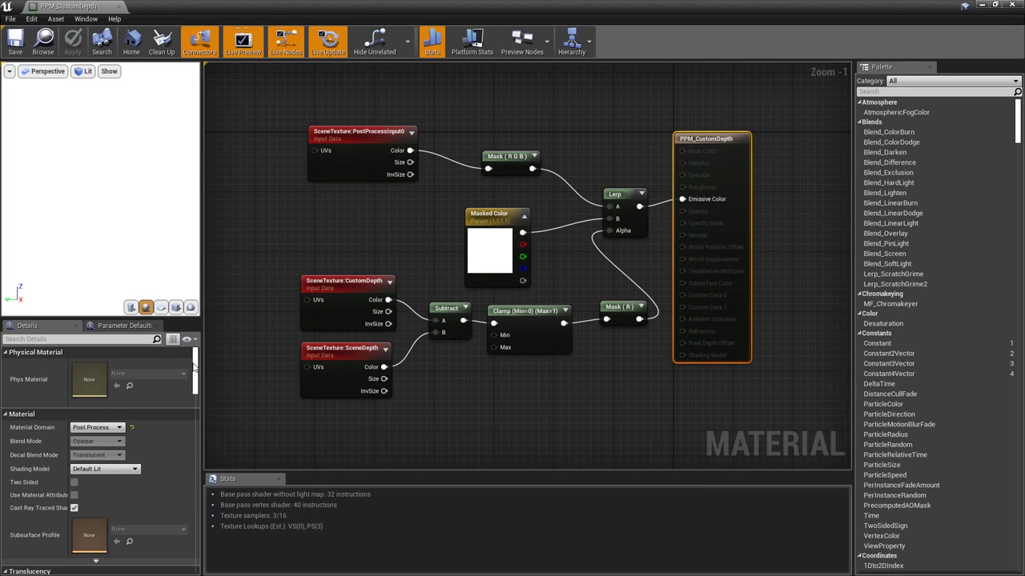
left_click_drag(193, 366, 193, 496)
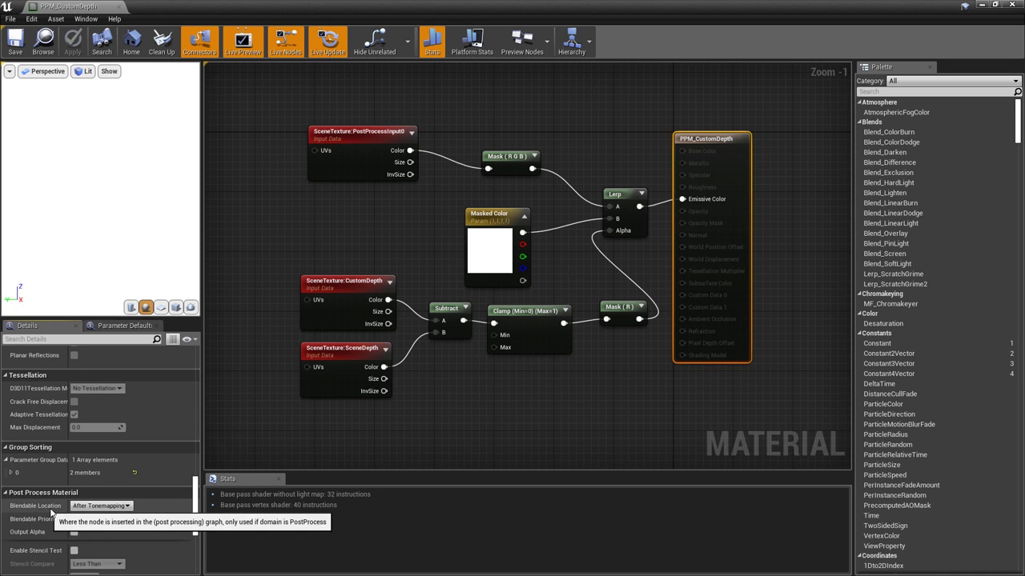
left_click(127, 507)
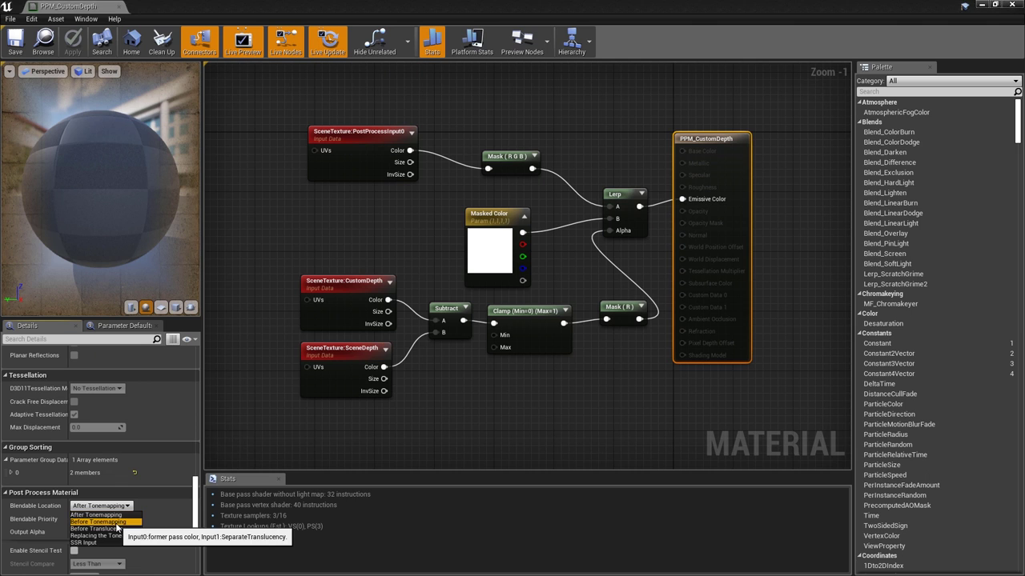
left_click(116, 522)
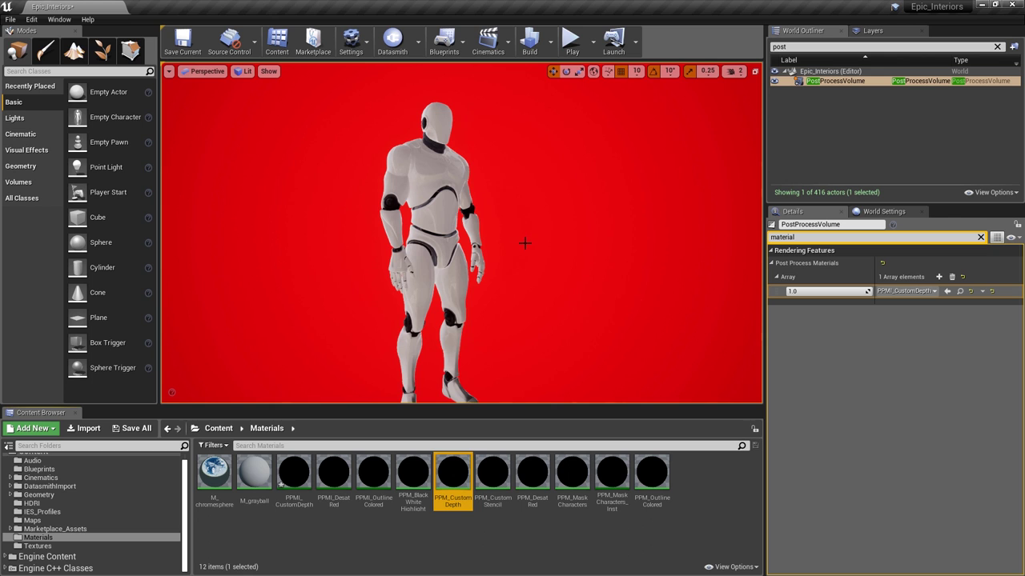
- In PPM_CustomDepth, insert a OneMinus (1-x) node between the Subtract and Clamp nodes
double_click(461, 483)
left_click_drag(321, 200, 528, 378)
left_click_drag(517, 264, 490, 269)
left_click(452, 206)
type("one")
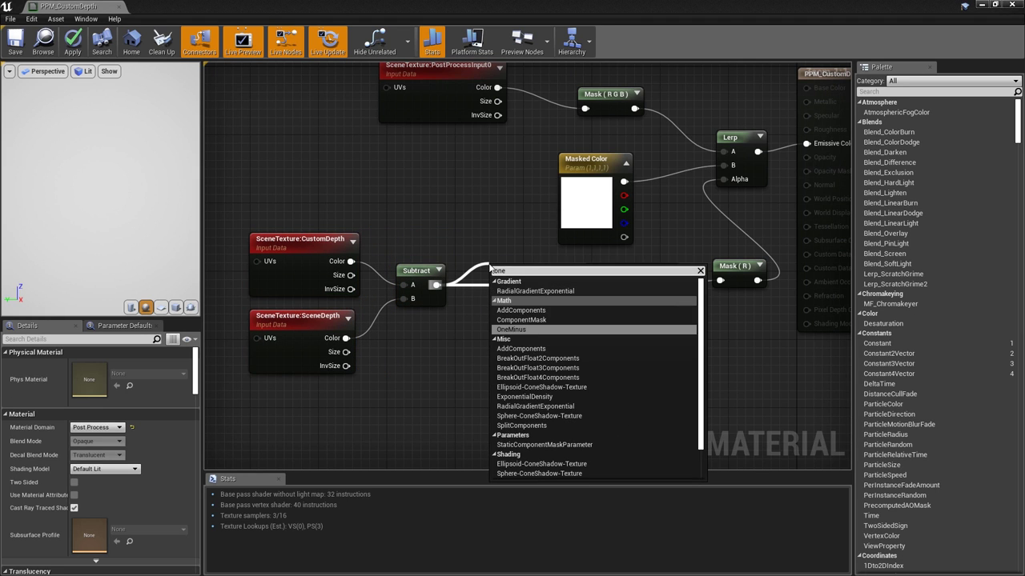
key("Return")
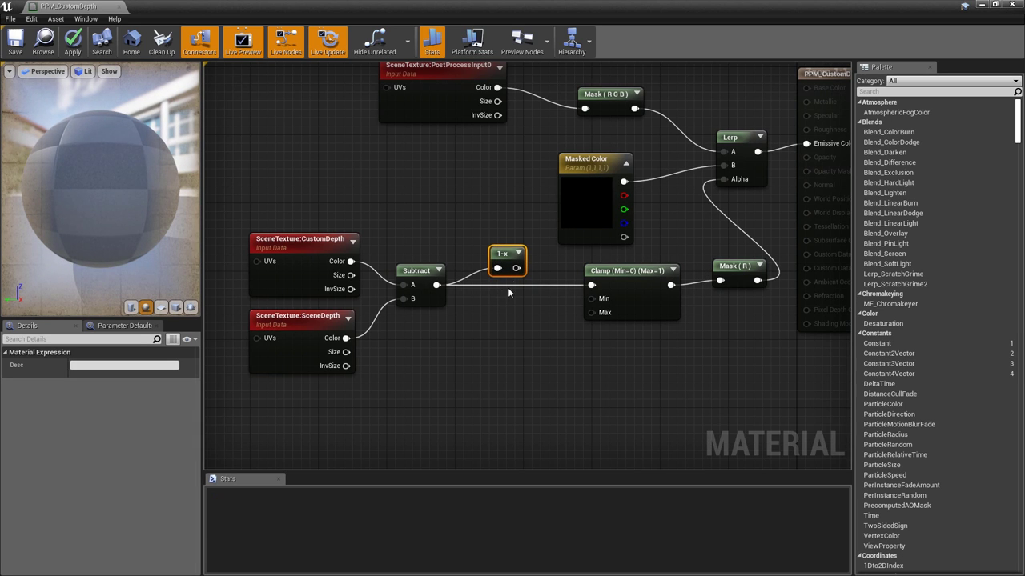
left_click_drag(514, 268, 596, 285)
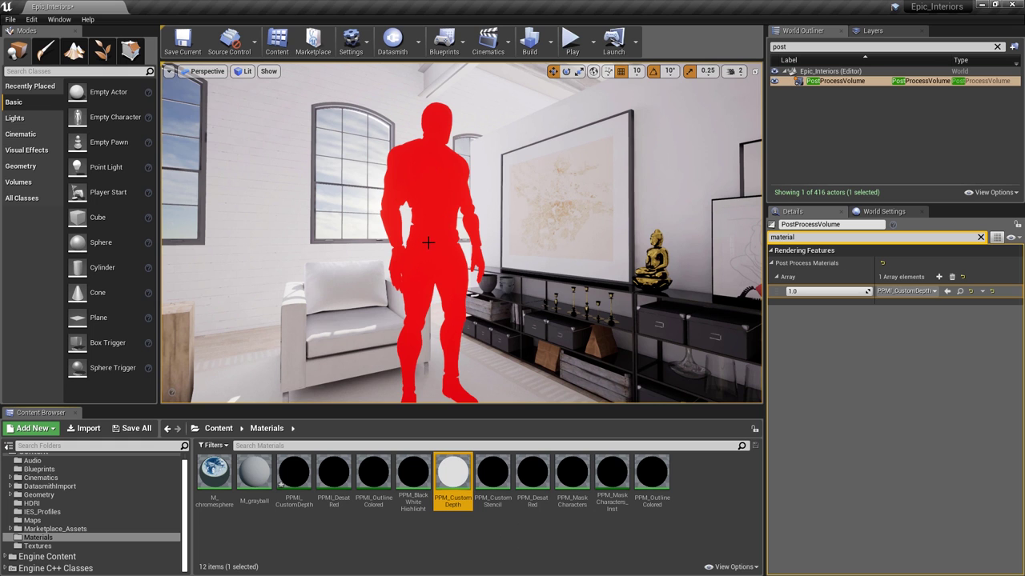
- Fly the viewport camera around the room to check the red mannequin silhouette
right_click_drag(437, 250, 576, 212)
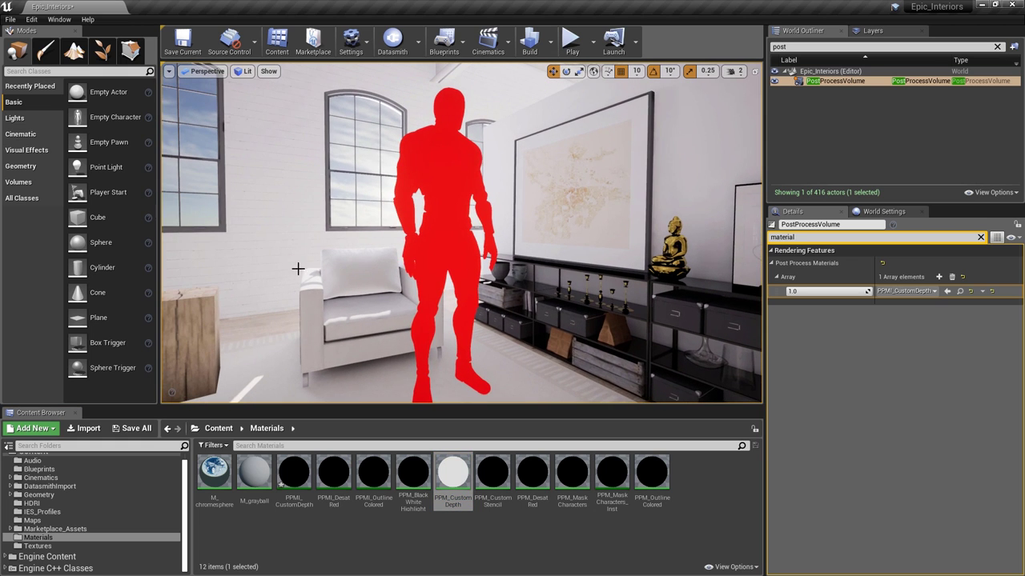
right_click_drag(469, 324, 655, 308)
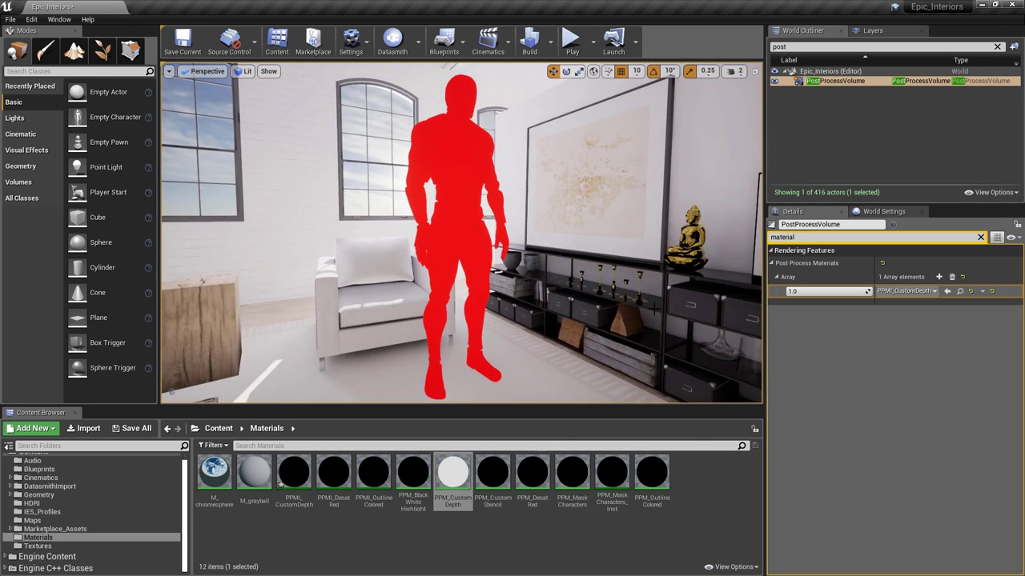